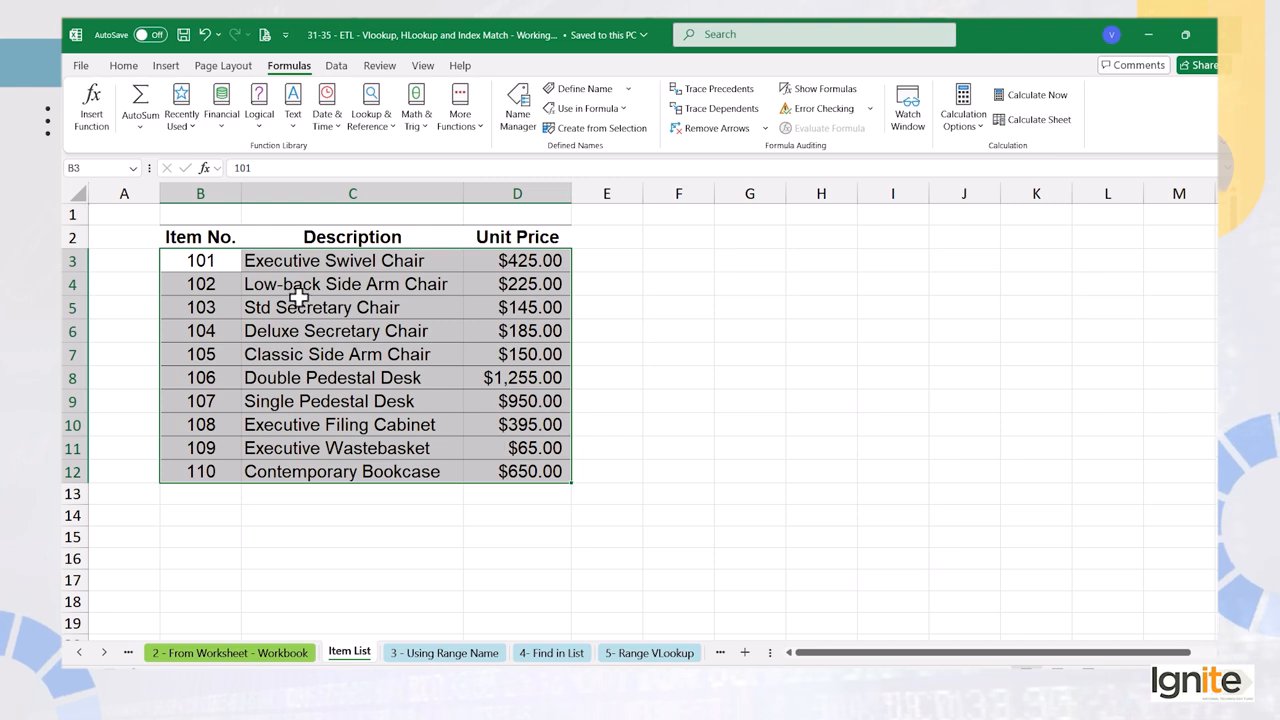
- Name the selected item data range B3:D12 on the Item List sheet ItemList
left_click(101, 170)
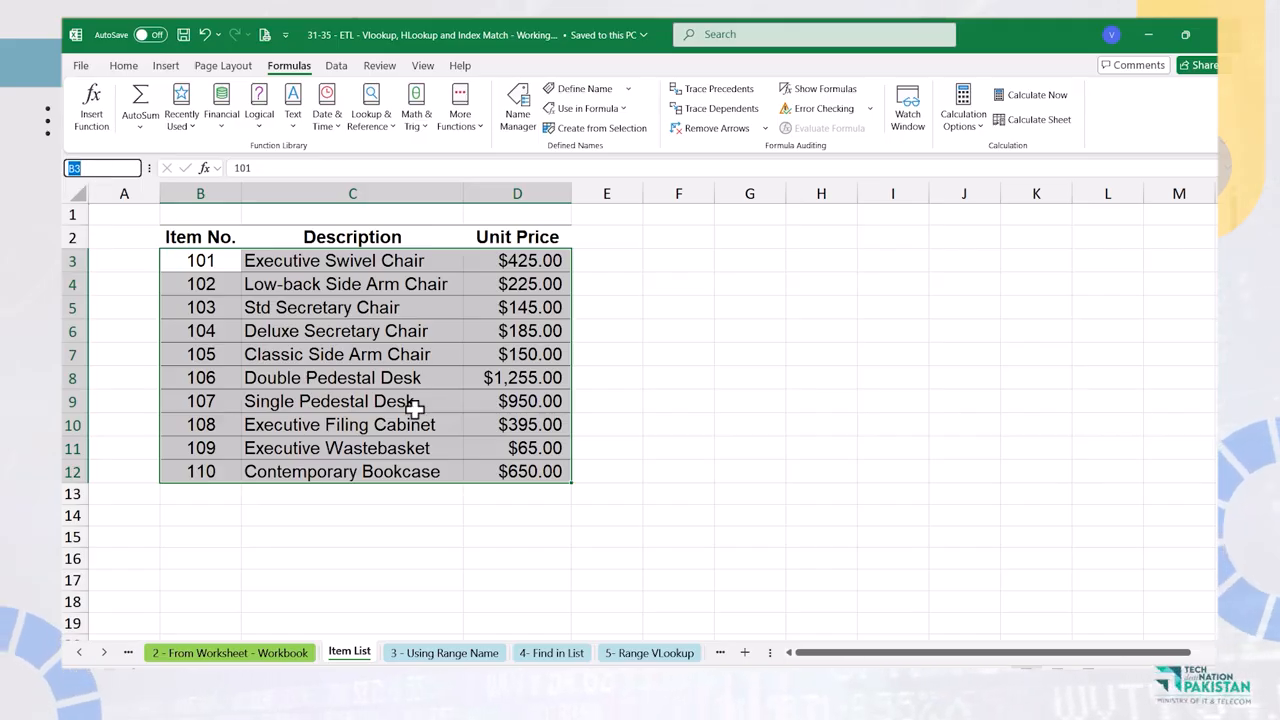
type("ItemList")
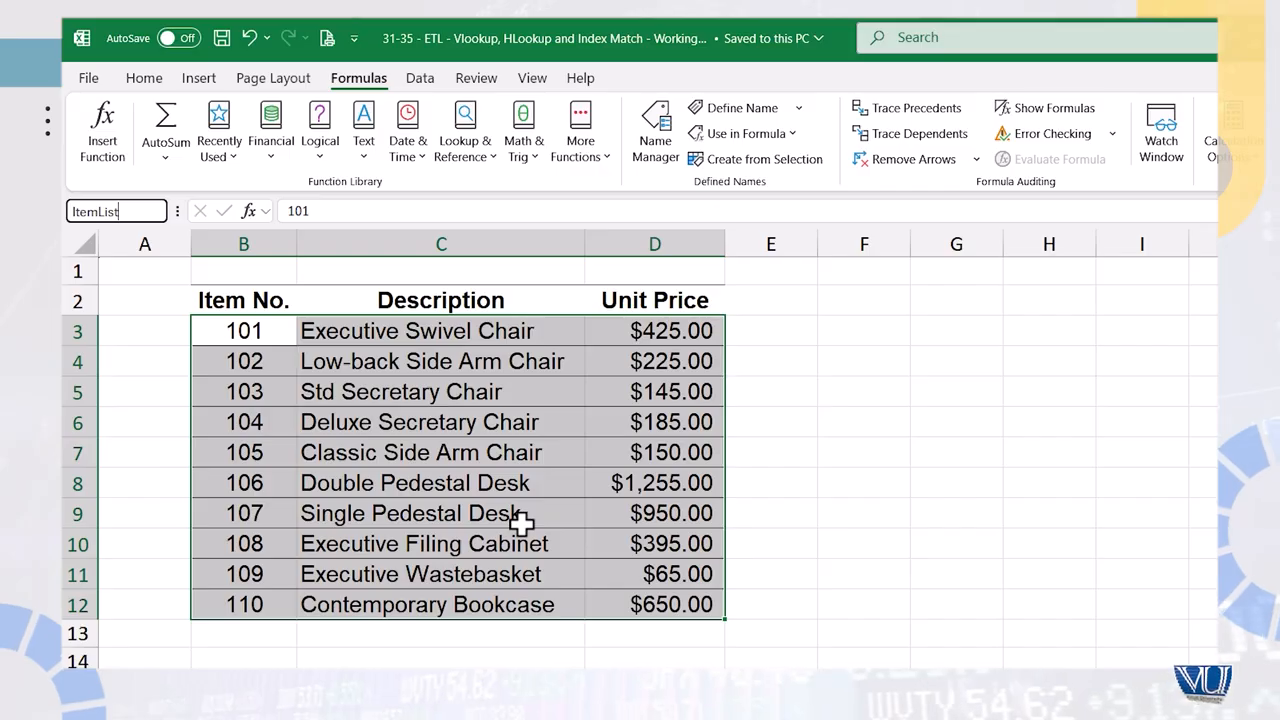
key("Return")
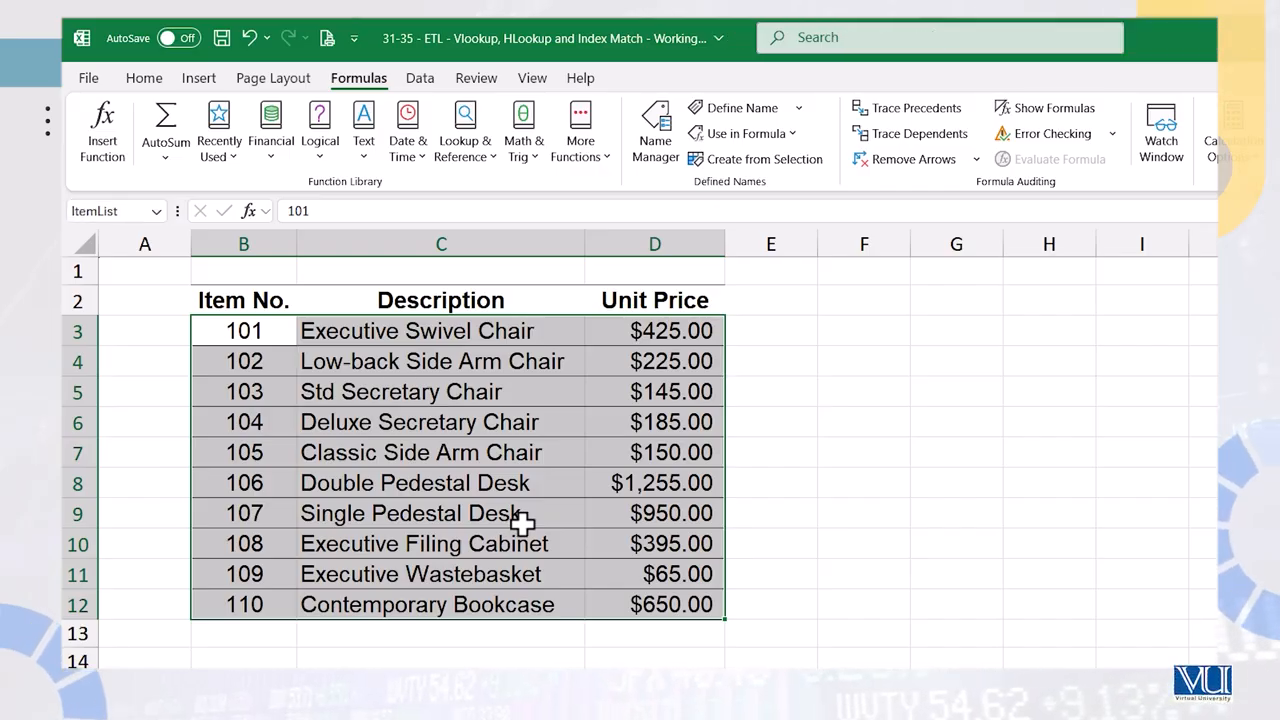
- Deselect the item data, then jump back to it through the defined name ItemList
left_click(129, 418)
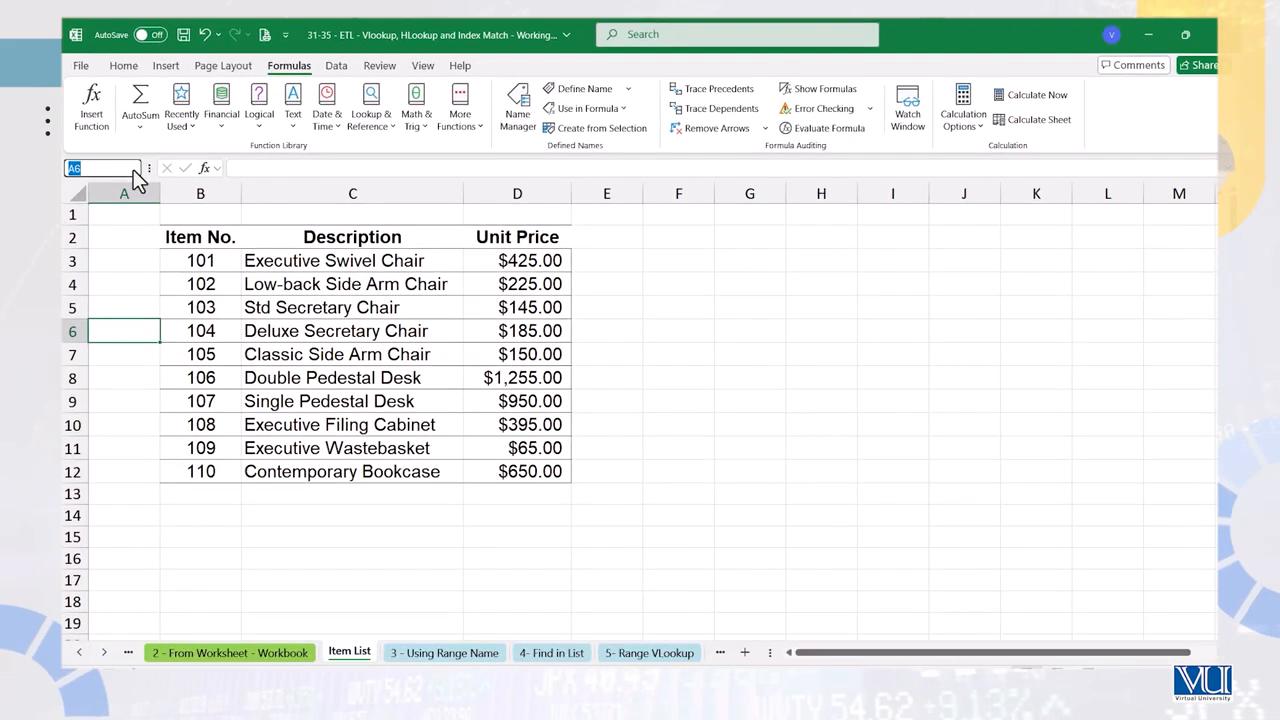
left_click(154, 208)
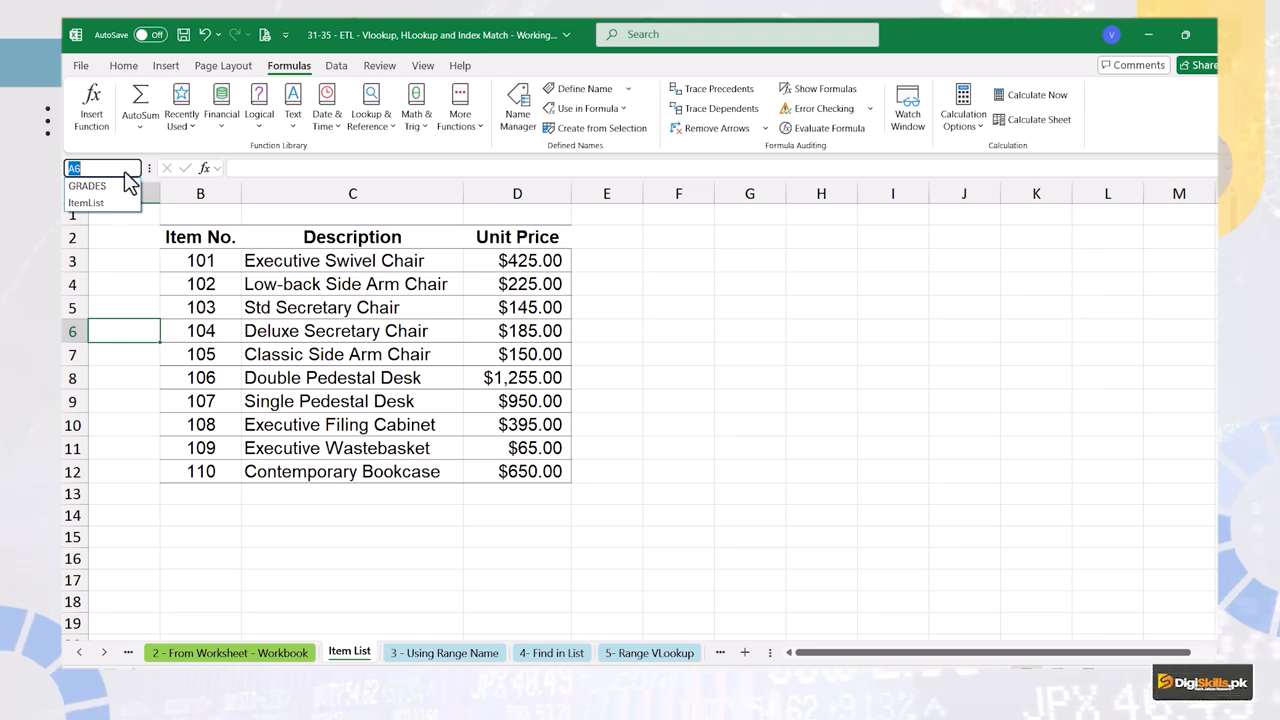
left_click(107, 203)
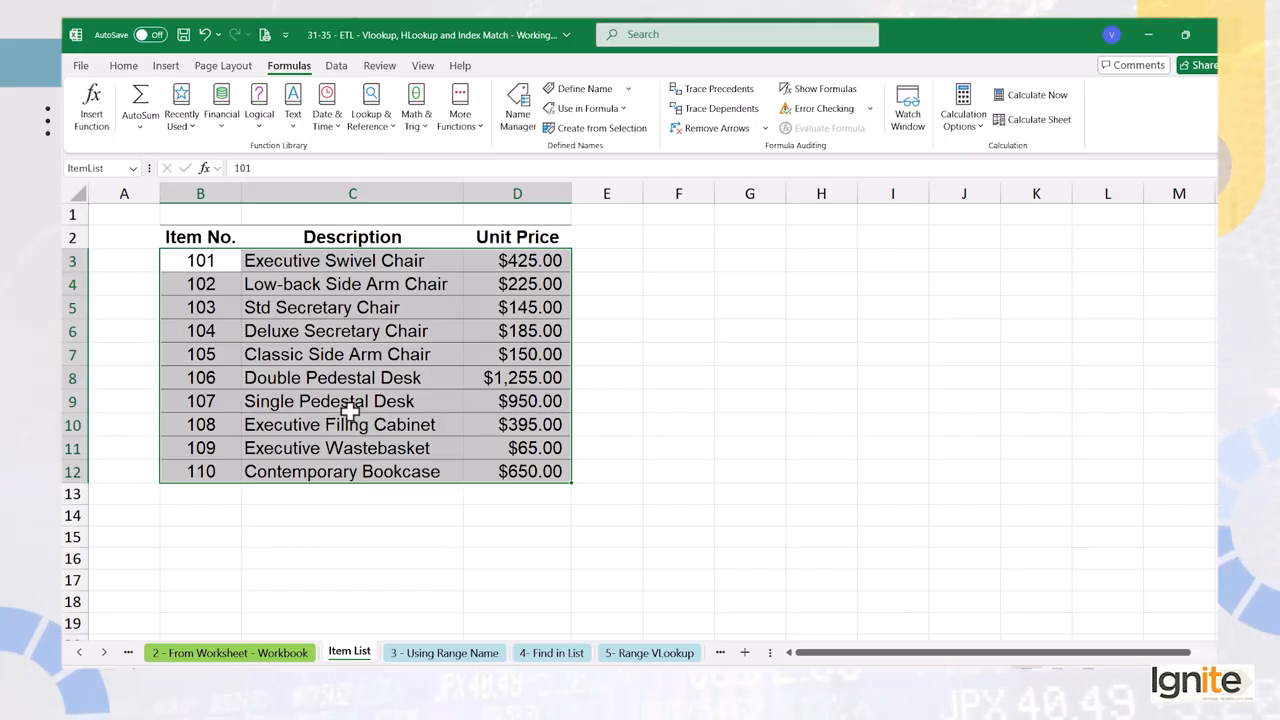
- On the 3 - Using Range Name sheet, enter =VLOOKUP(C7,ItemList,2,0) in D7 and fill the Description formula through D12
left_click(415, 653)
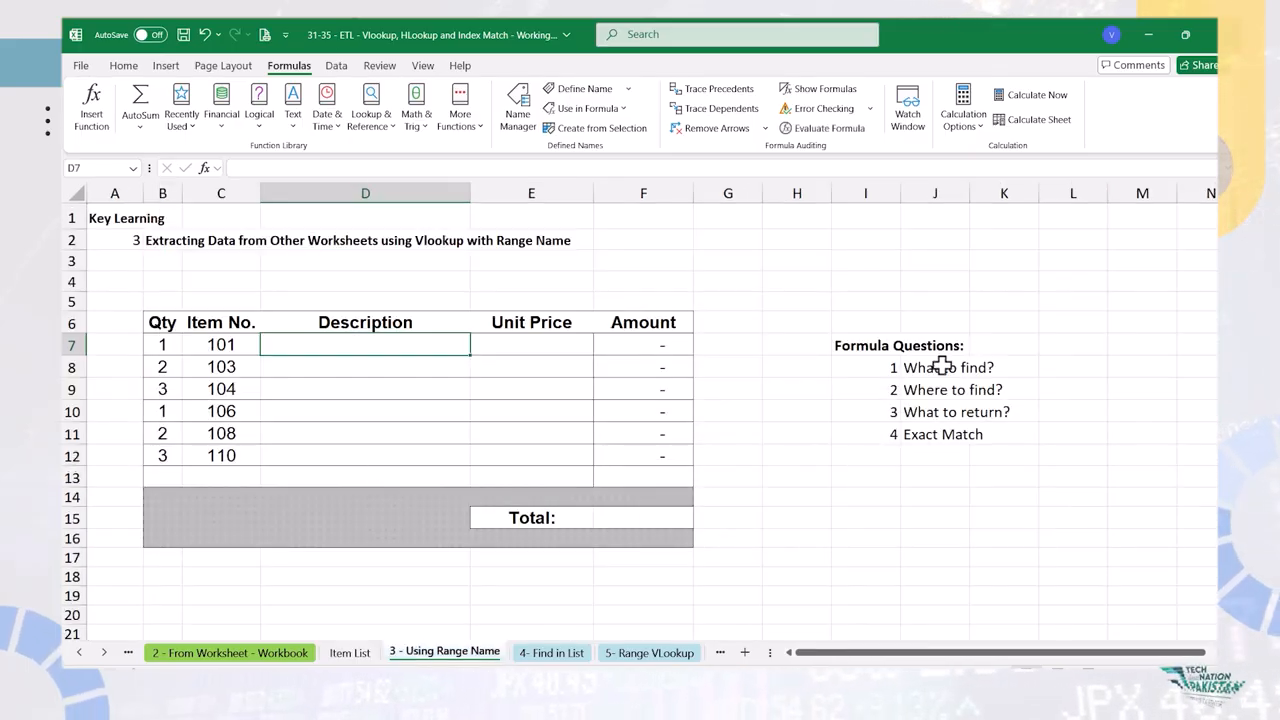
type("=vl")
key("Tab")
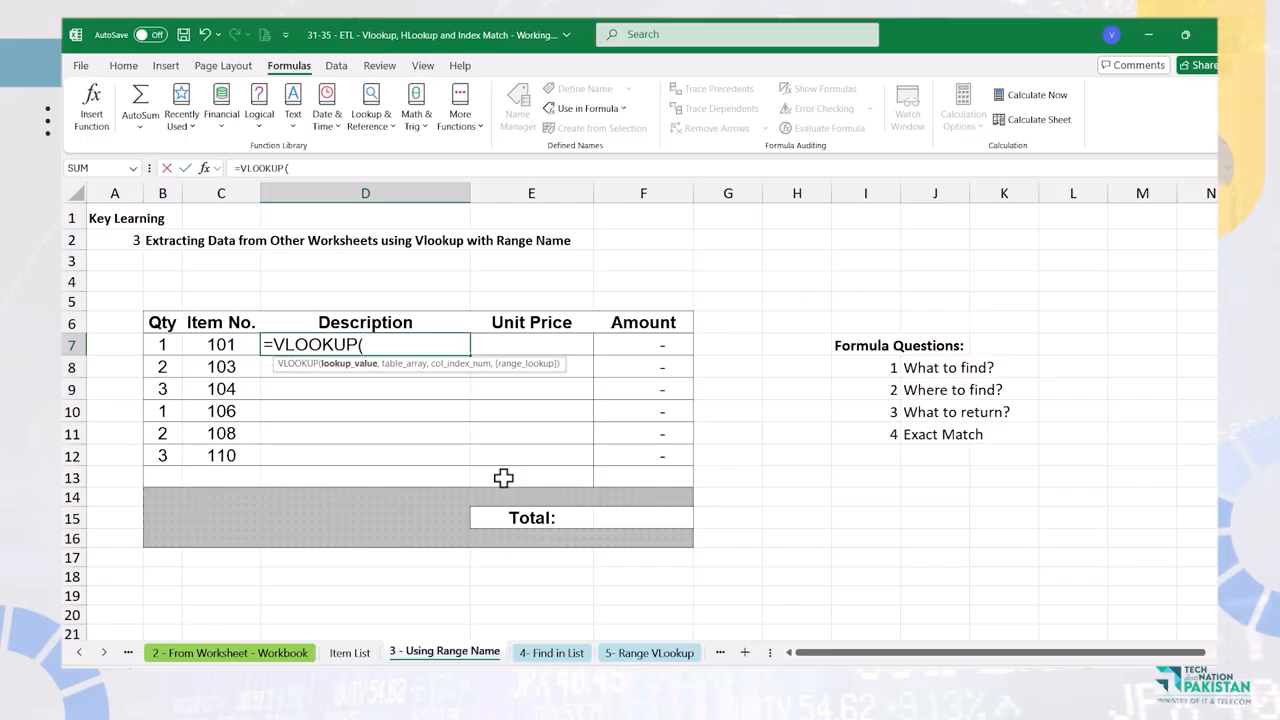
left_click(243, 340)
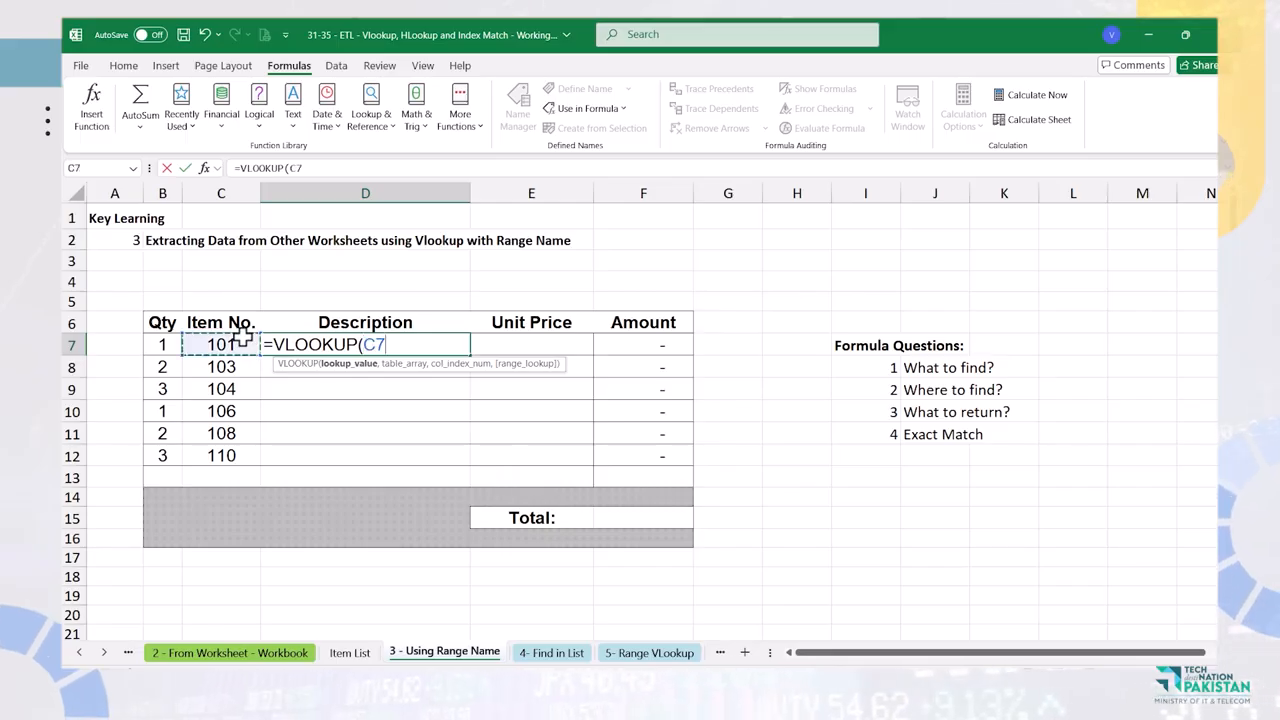
type(",")
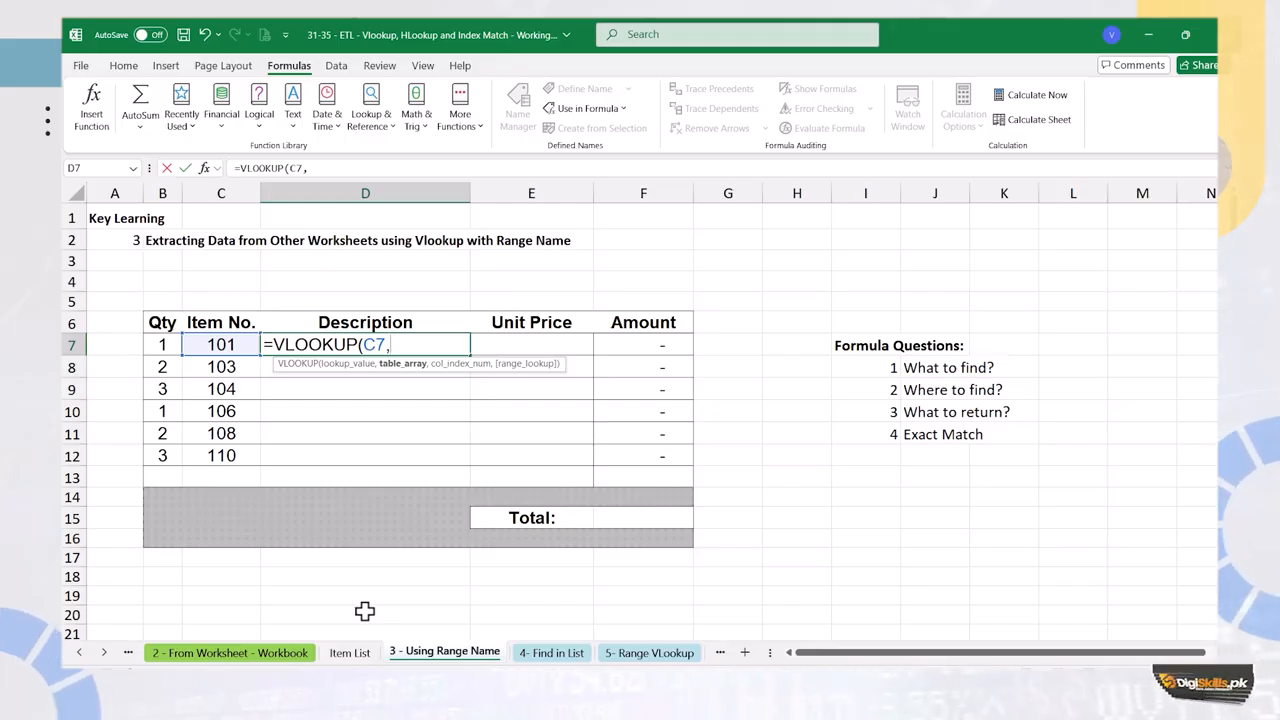
type("t")
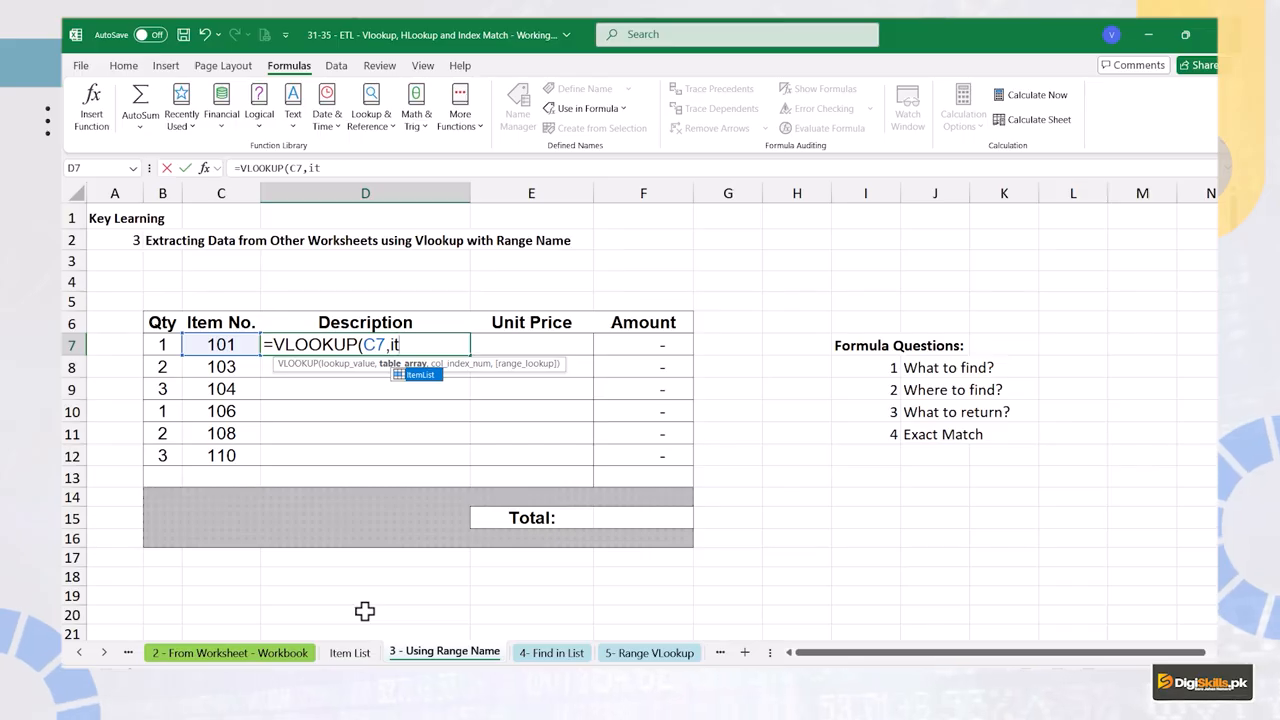
key("Tab")
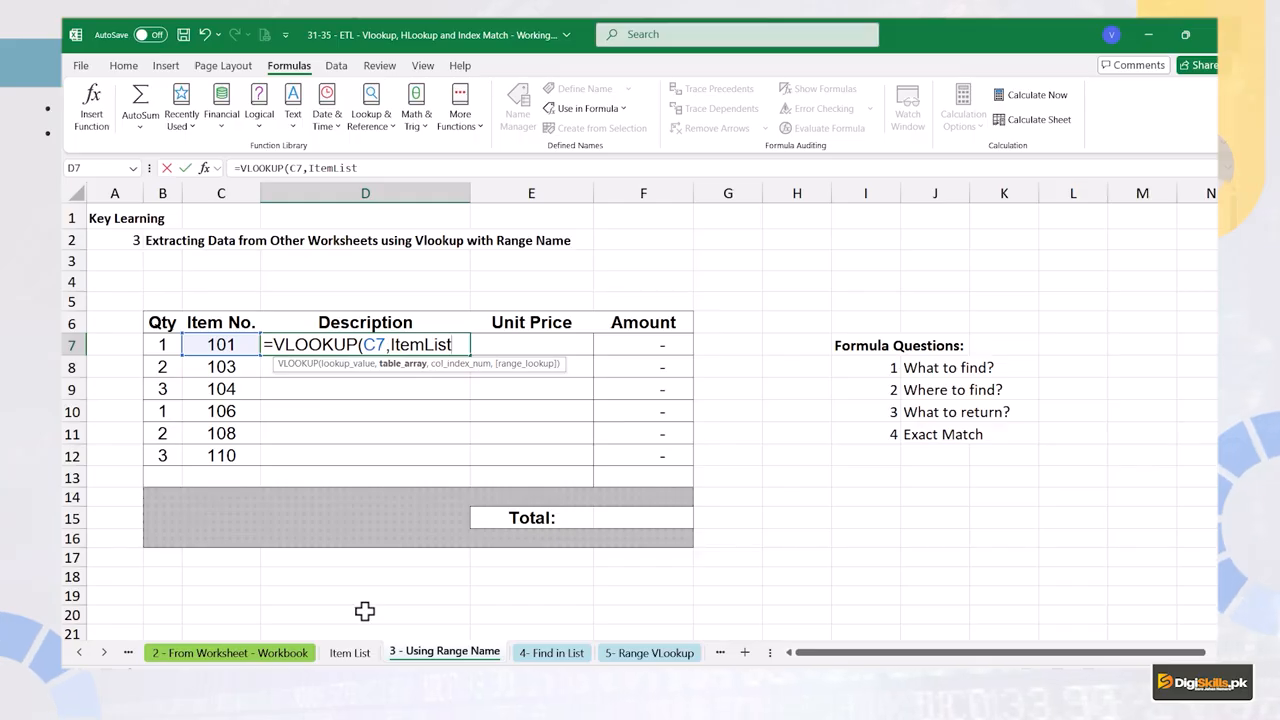
type(",2")
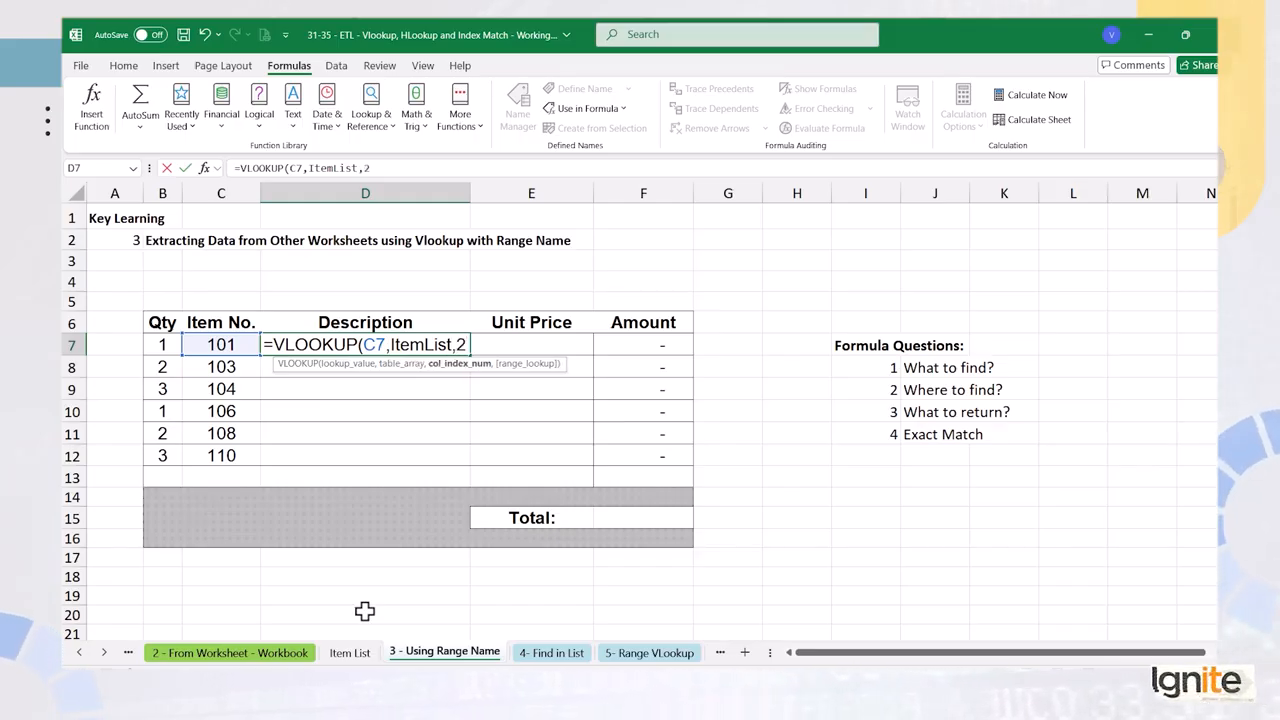
type(",0")
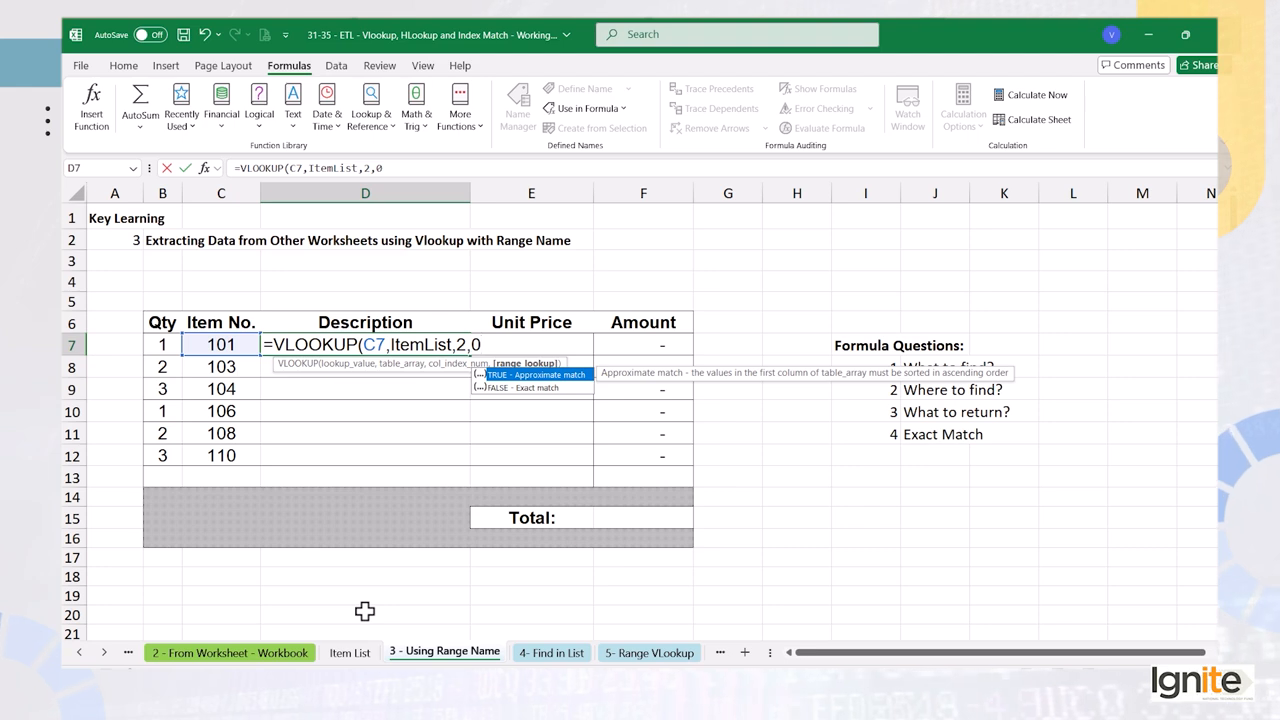
key("ctrl+Return")
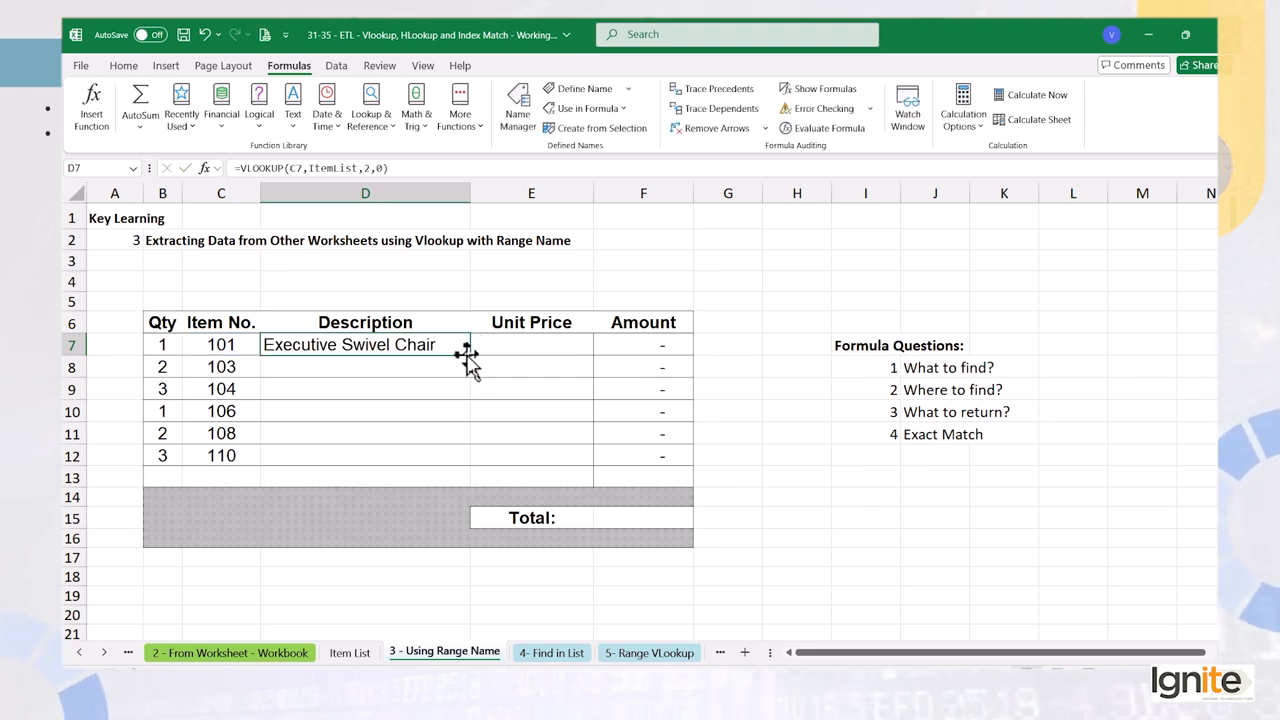
left_click_drag(470, 357, 469, 457)
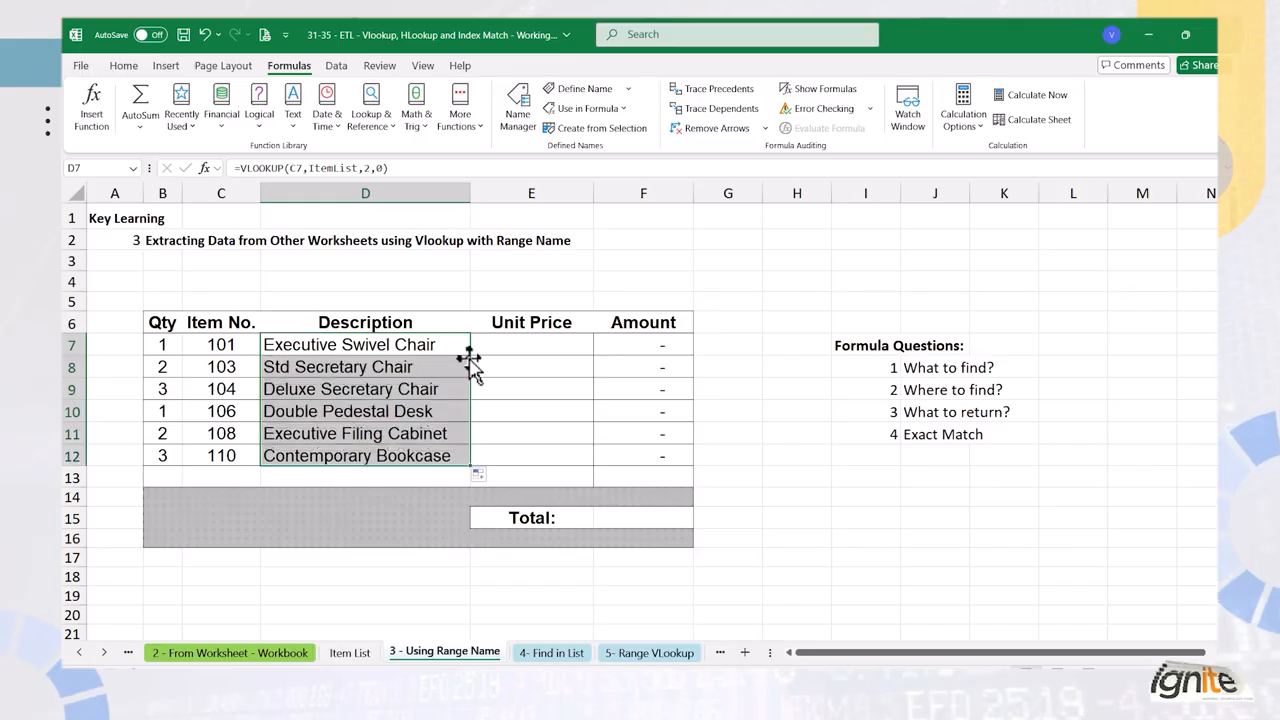
- Enter =VLOOKUP(C7,ItemList,3,0) in E7 and fill the Unit Price formula through E12
left_click(484, 343)
type("=")
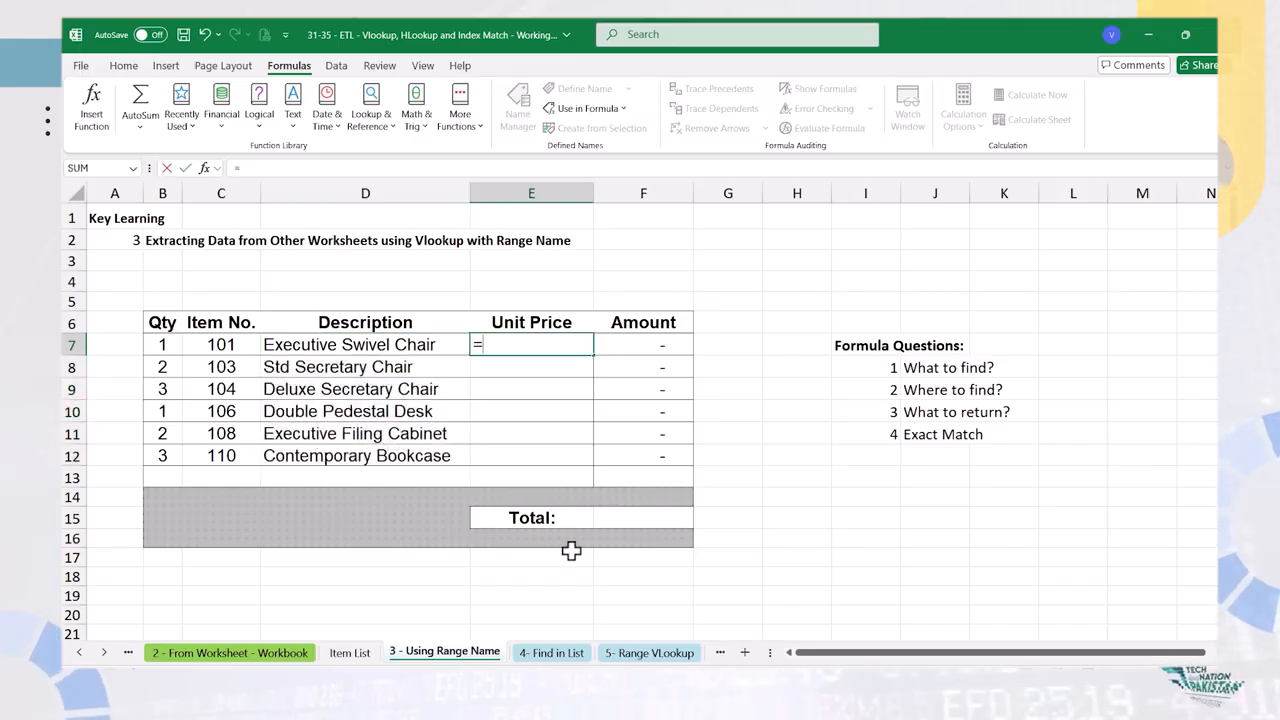
type("vl")
key("Tab")
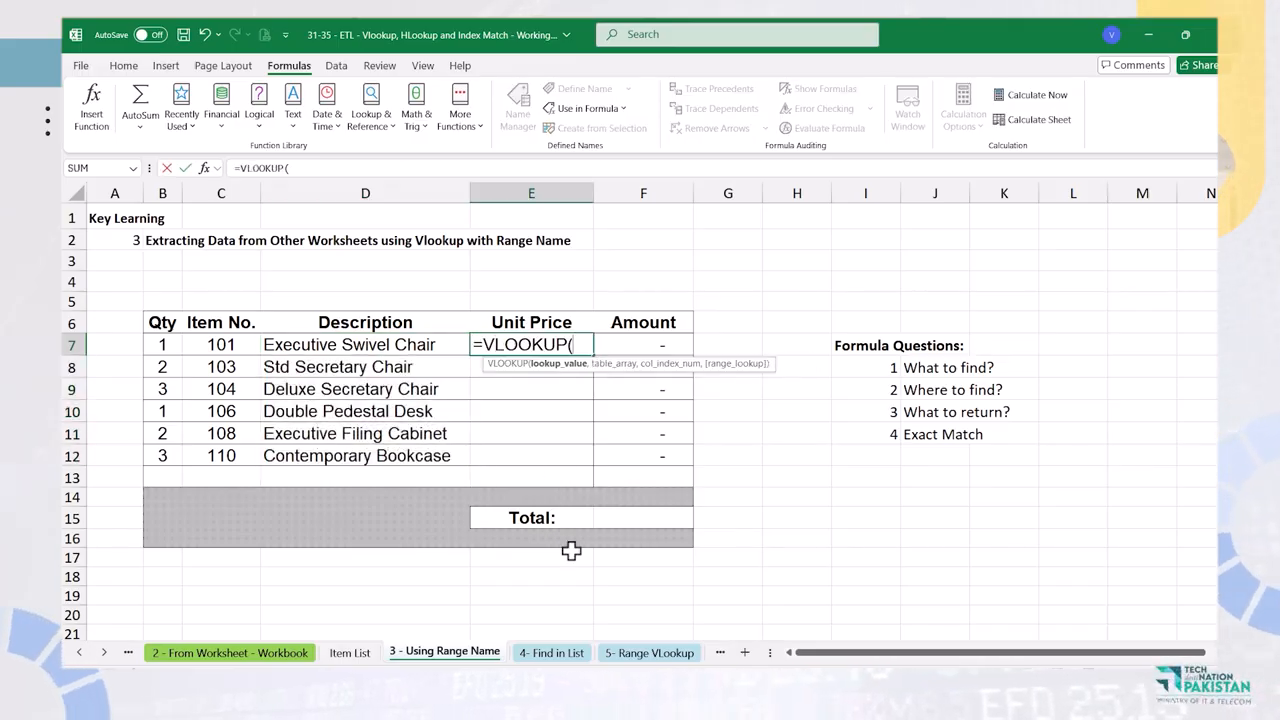
key("Left")
key("Left")
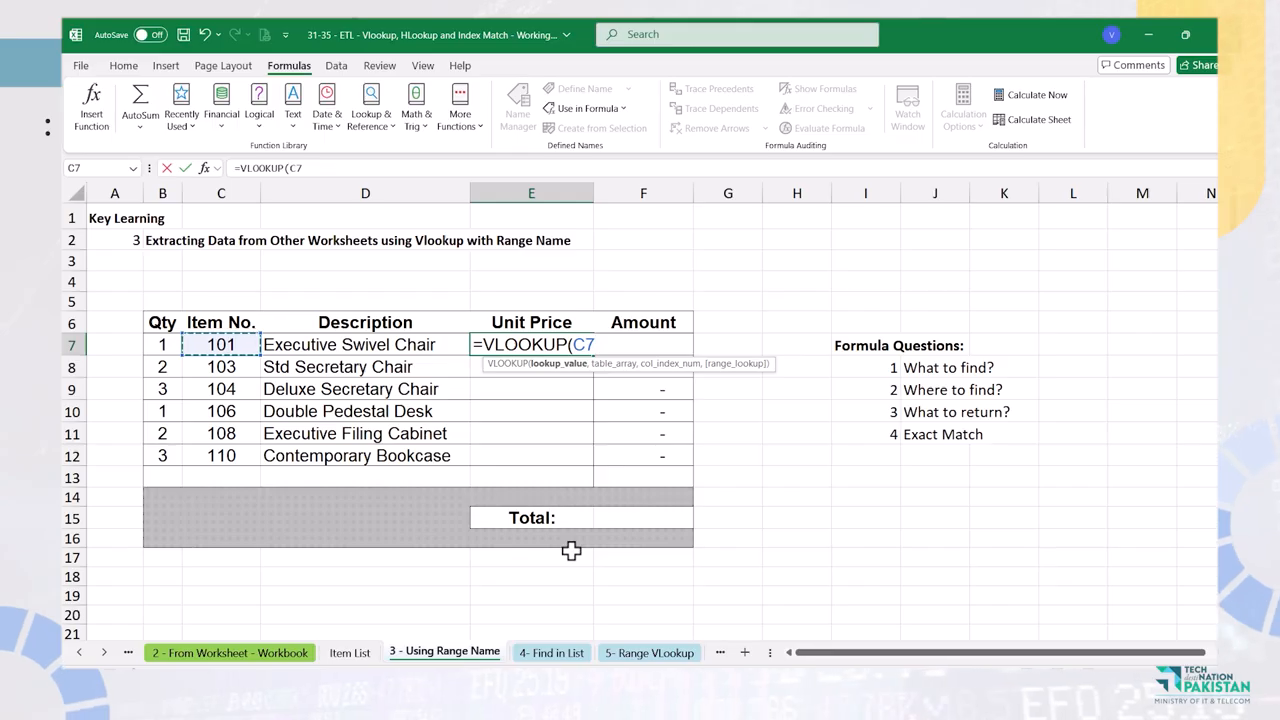
type(",ItemList,3,0")
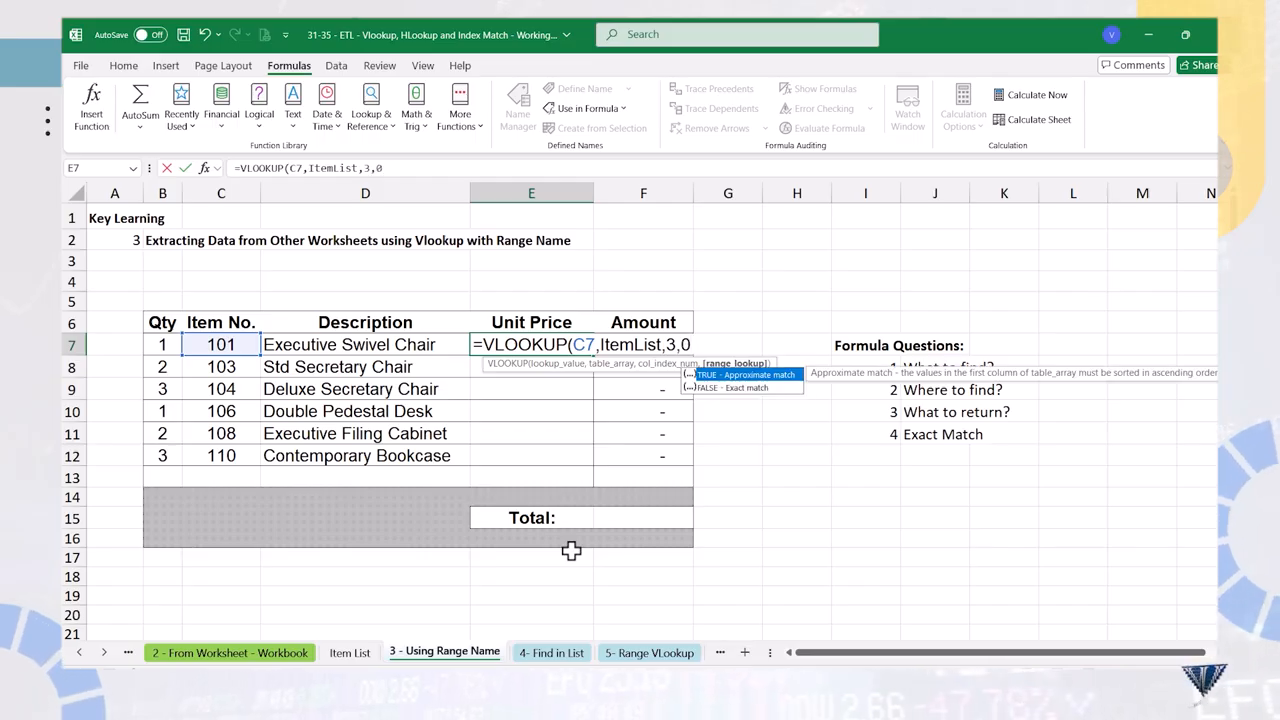
key("ctrl+Return")
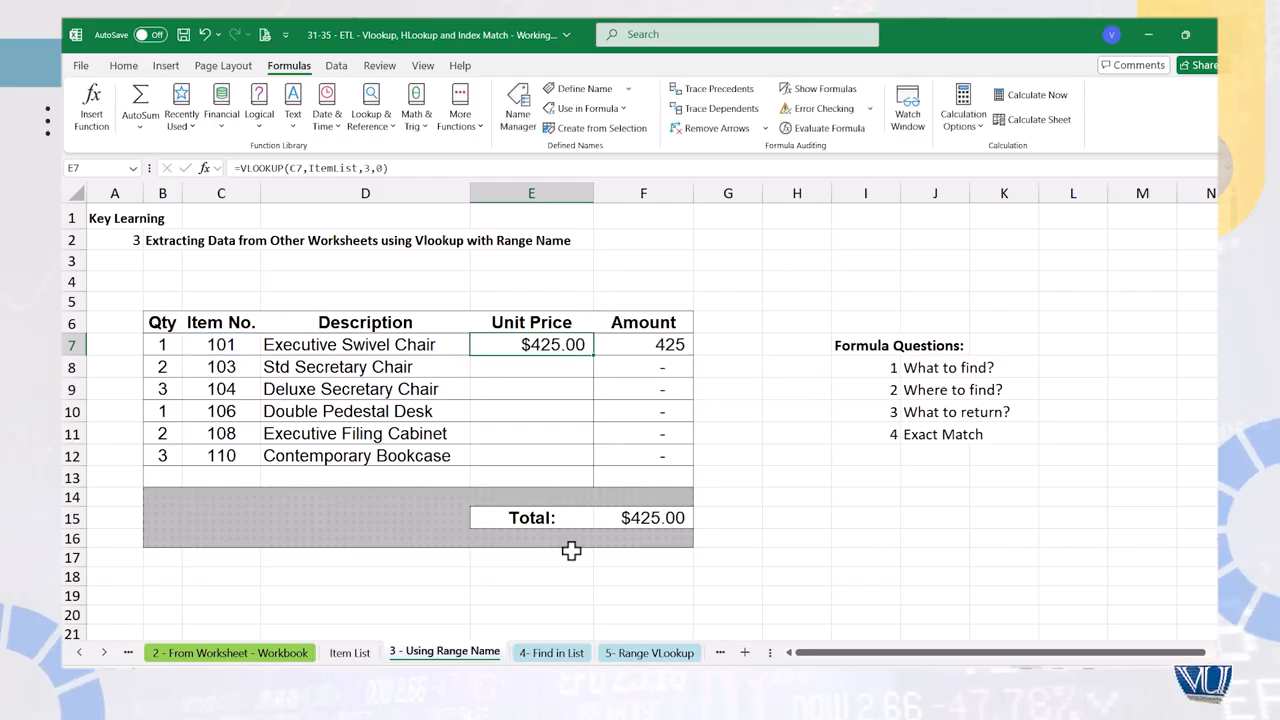
left_click_drag(596, 358, 597, 465)
left_click(556, 344)
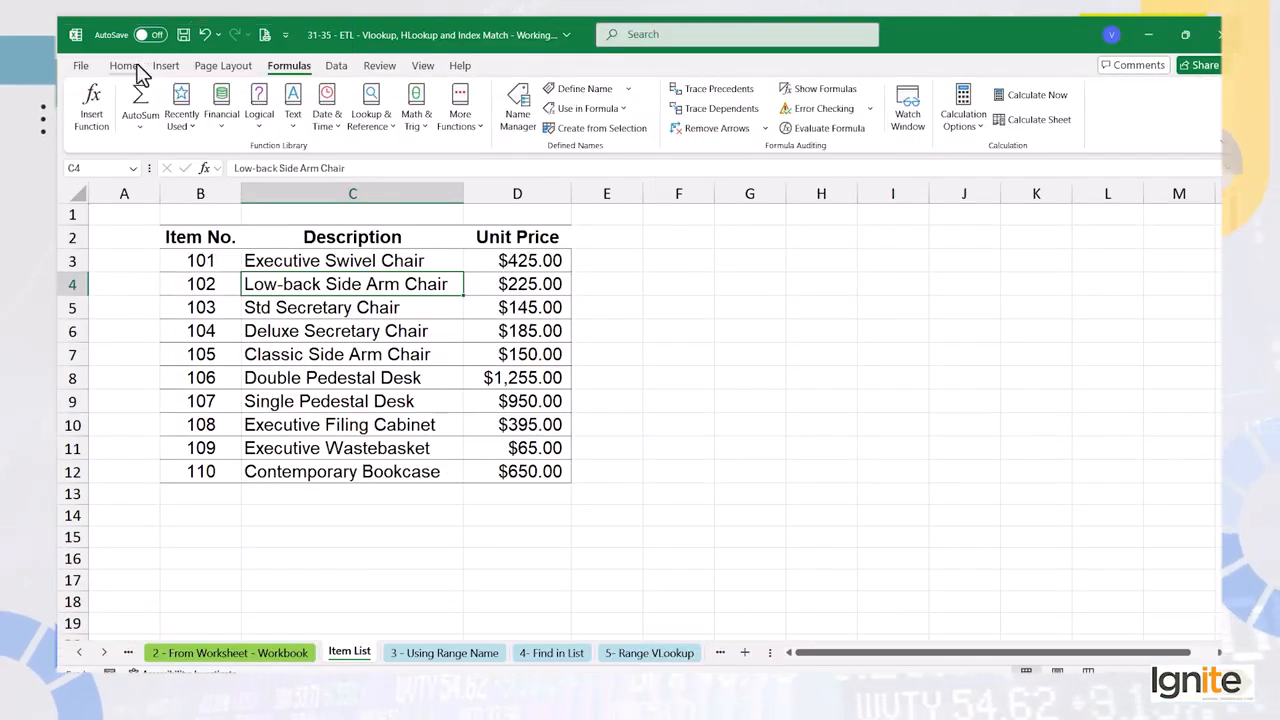
- Format the Item List data B2:D12 as a table with headers, using a blue medium table style
left_click(136, 68)
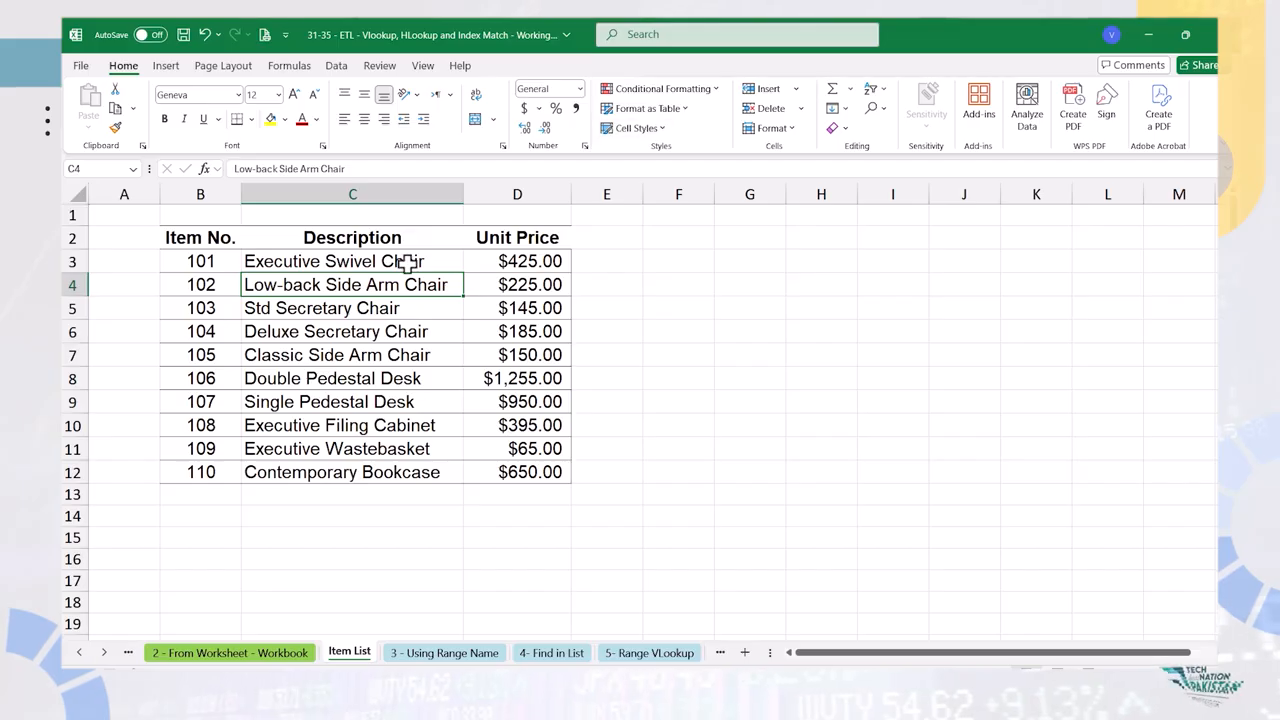
left_click(648, 108)
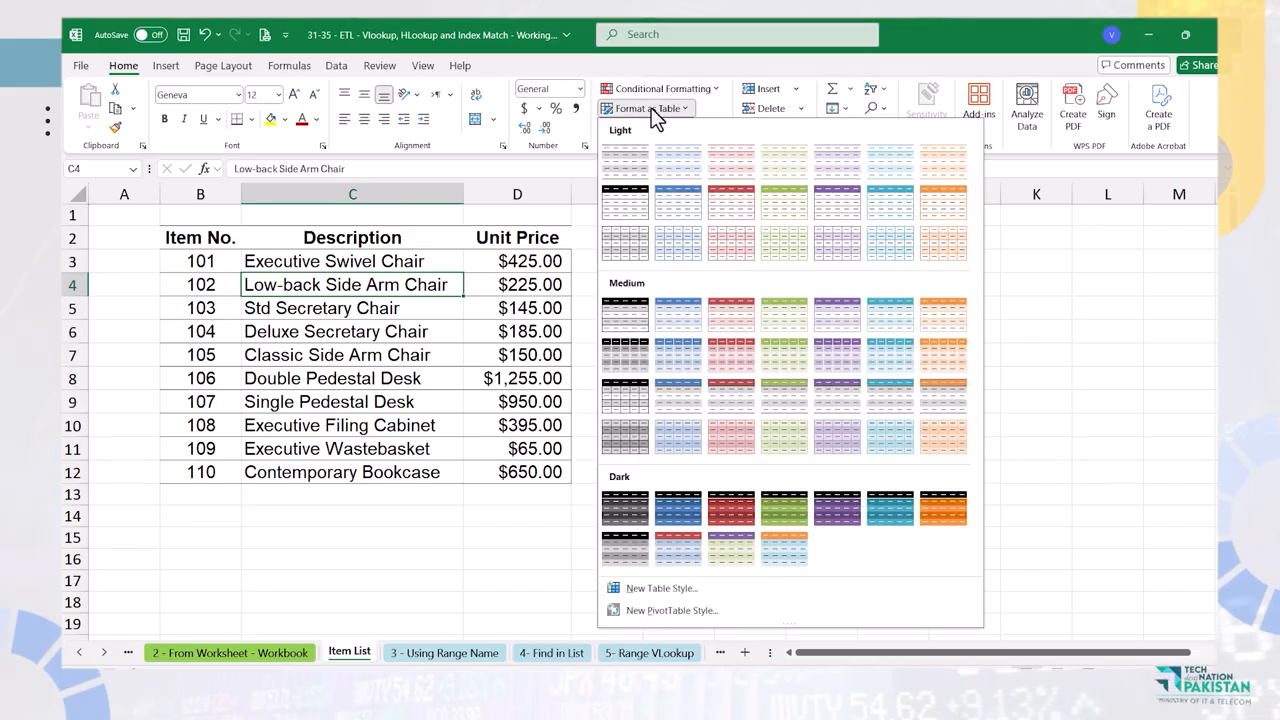
left_click(670, 320)
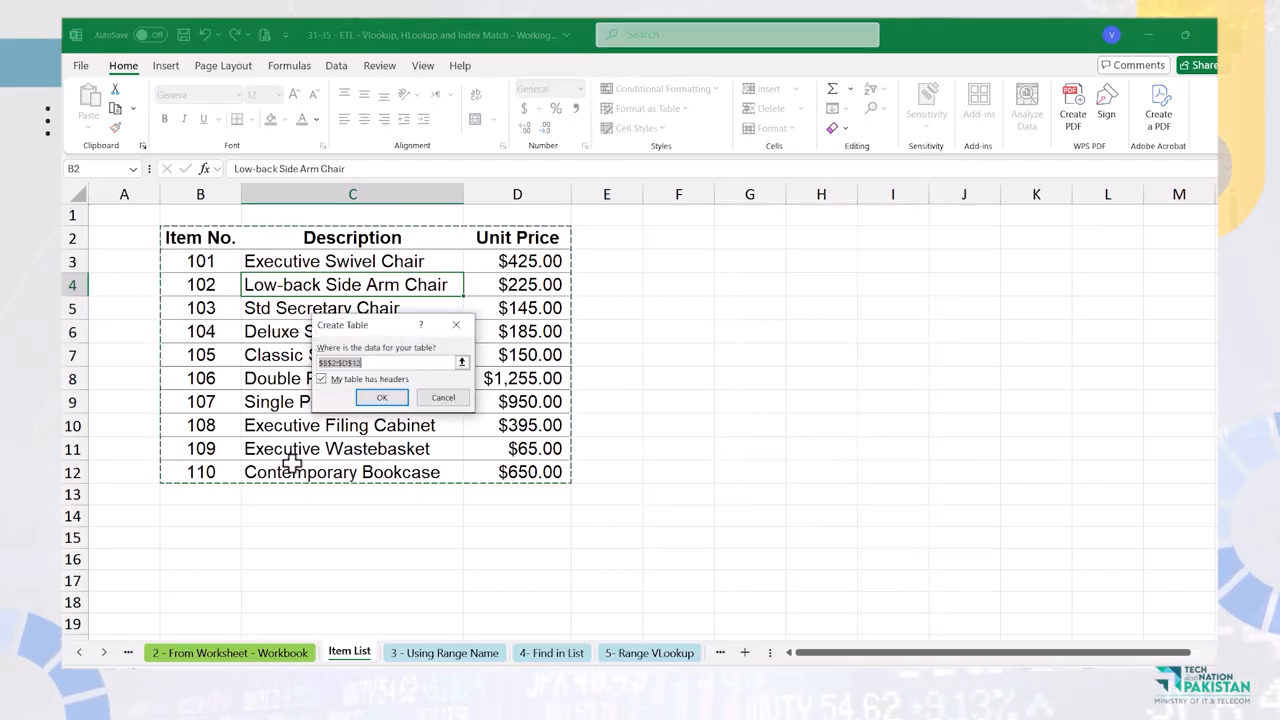
left_click(380, 399)
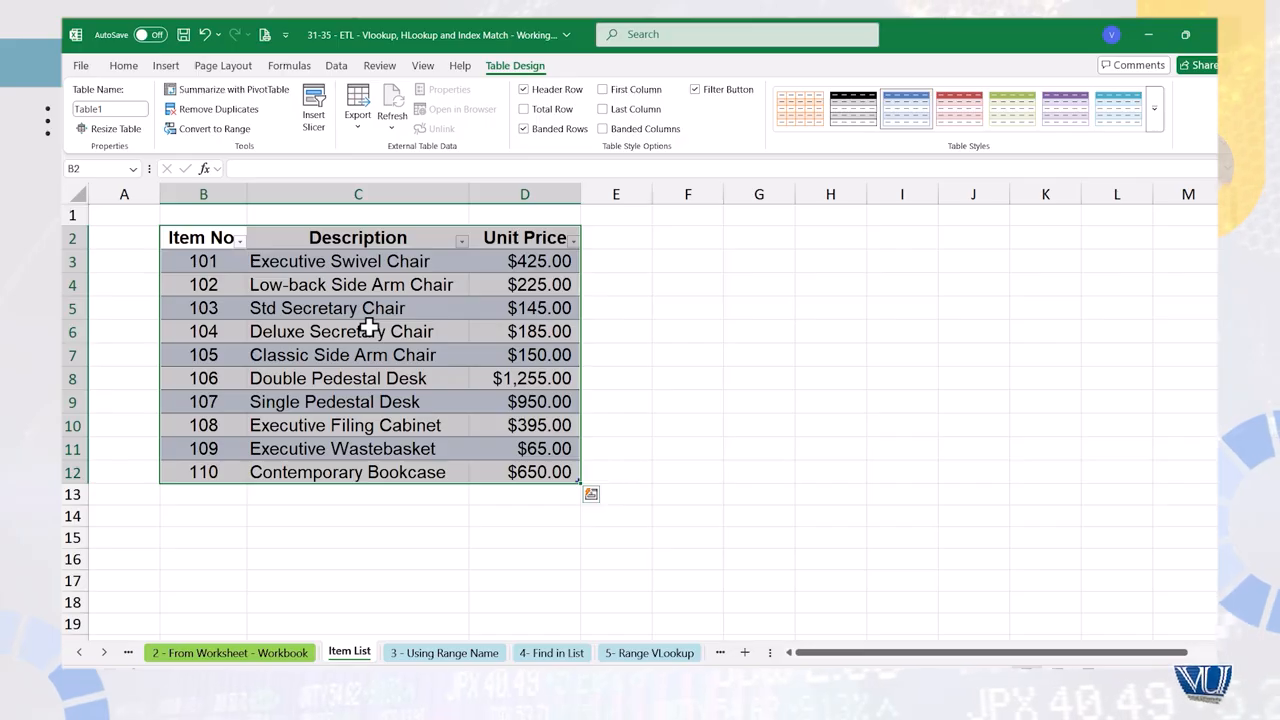
left_click(369, 329)
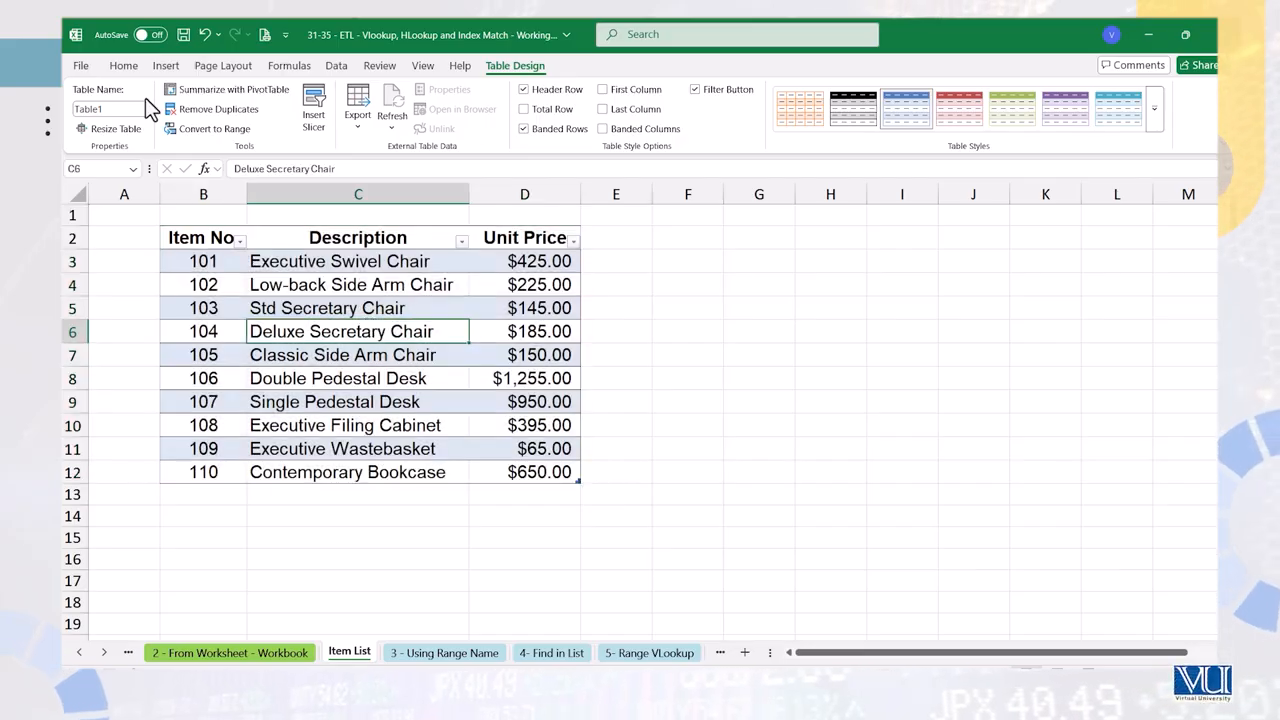
- Copy the rows for items 105 to 107 and paste them directly below the table, starting at B13
left_click_drag(210, 357, 471, 400)
key("ctrl+c")
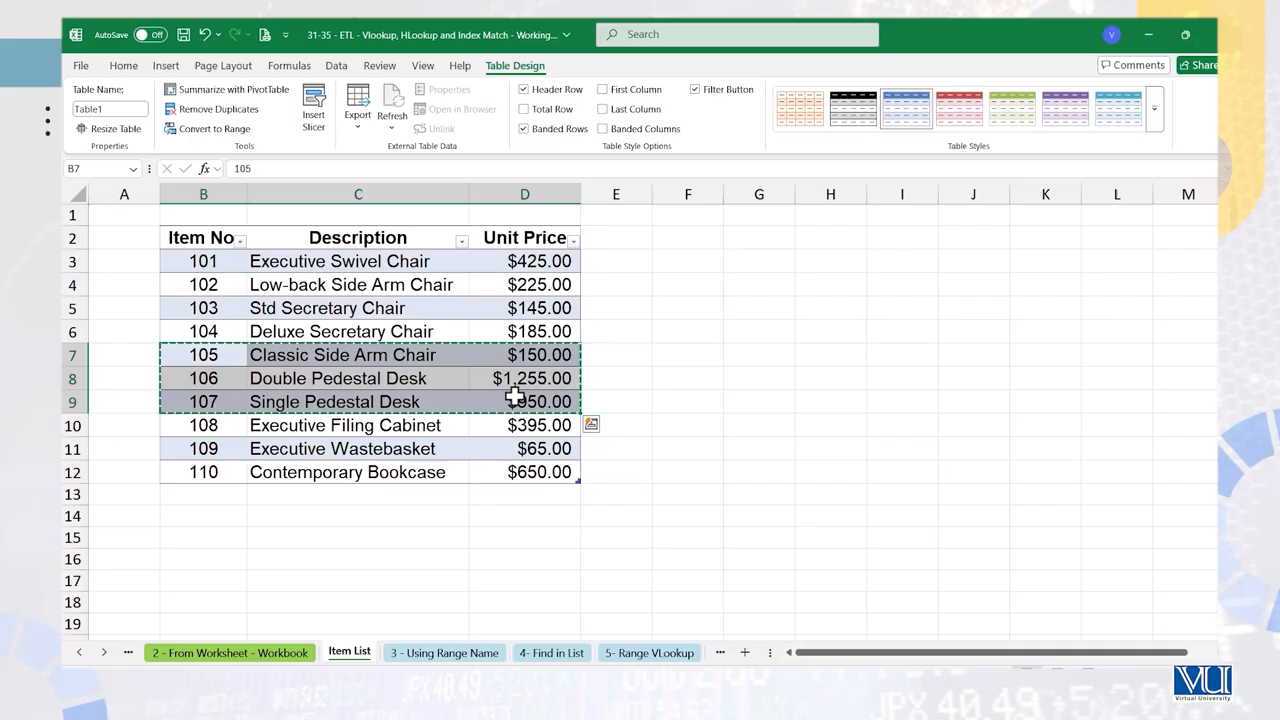
left_click(240, 500)
key("ctrl+v")
- Renumber the three pasted items in B13:B15 as 111, 112 and 113
left_click(238, 505)
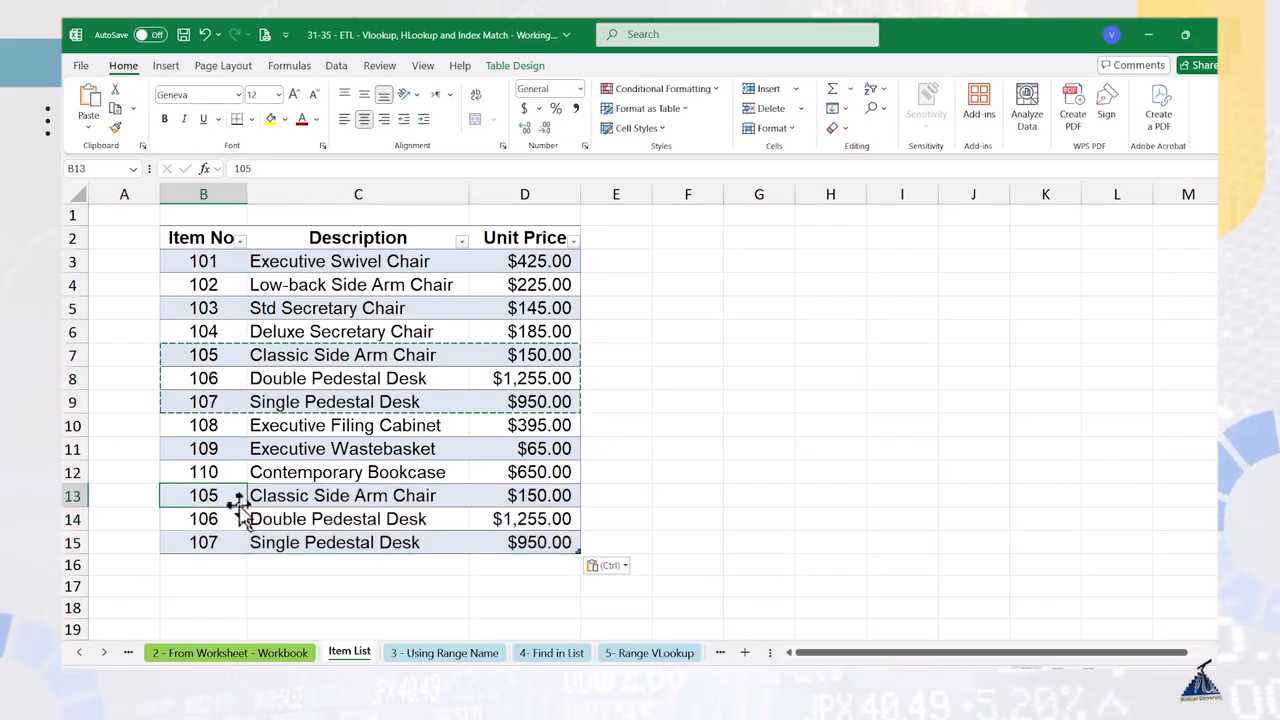
type("111")
key("Return")
type("112")
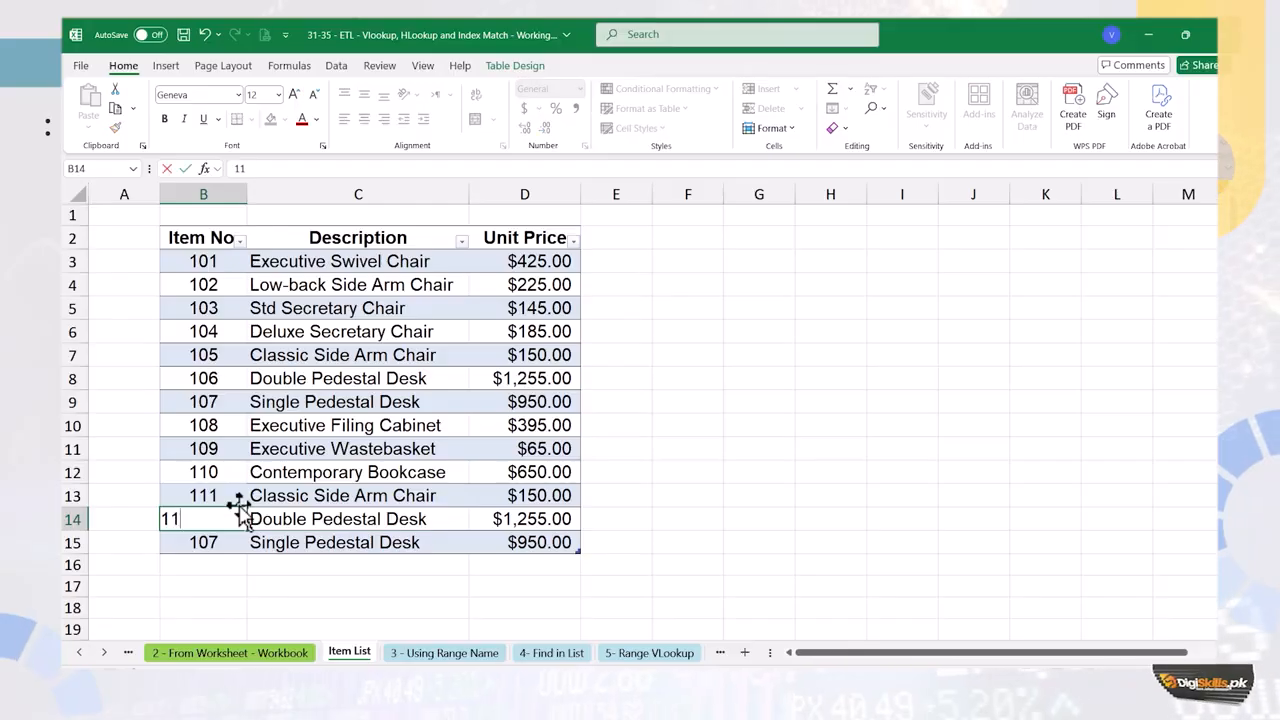
key("Return")
type("113")
key("Return")
key("Up")
key("Up")
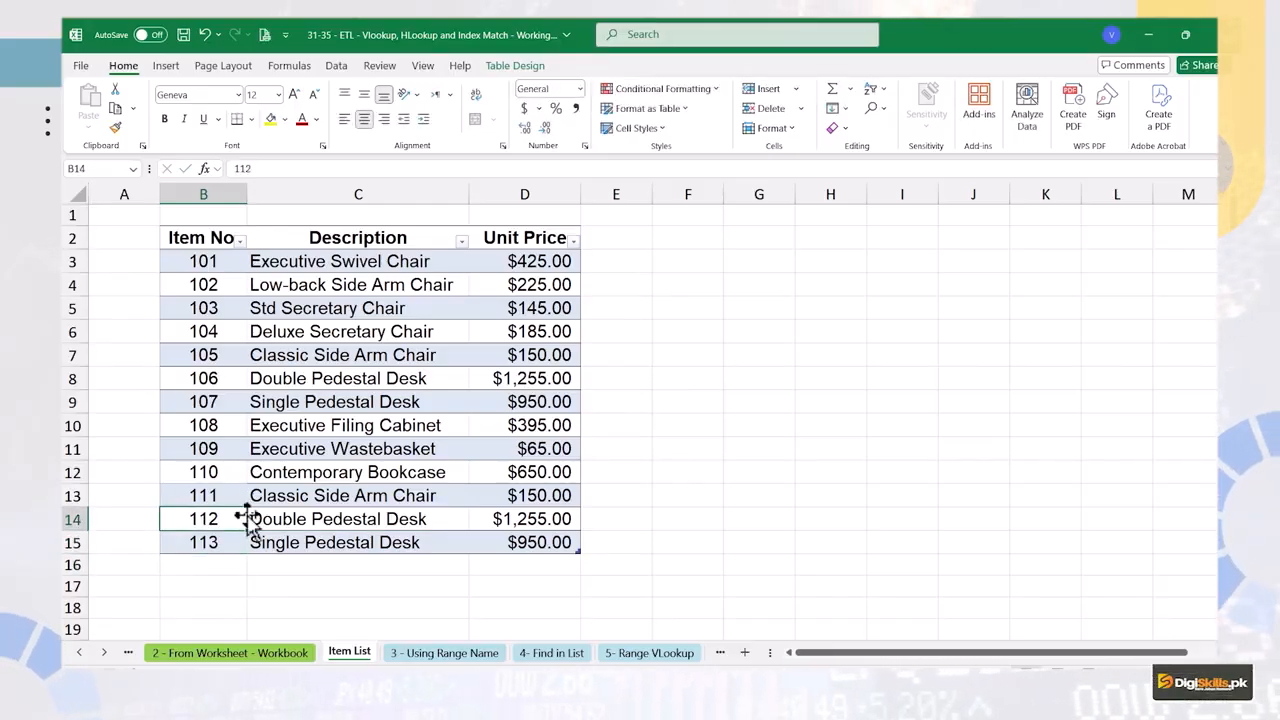
- On the 3 - Using Range Name sheet, test the lookup in C10 with item number 112, then set it to 113
left_click(401, 655)
left_click(242, 416)
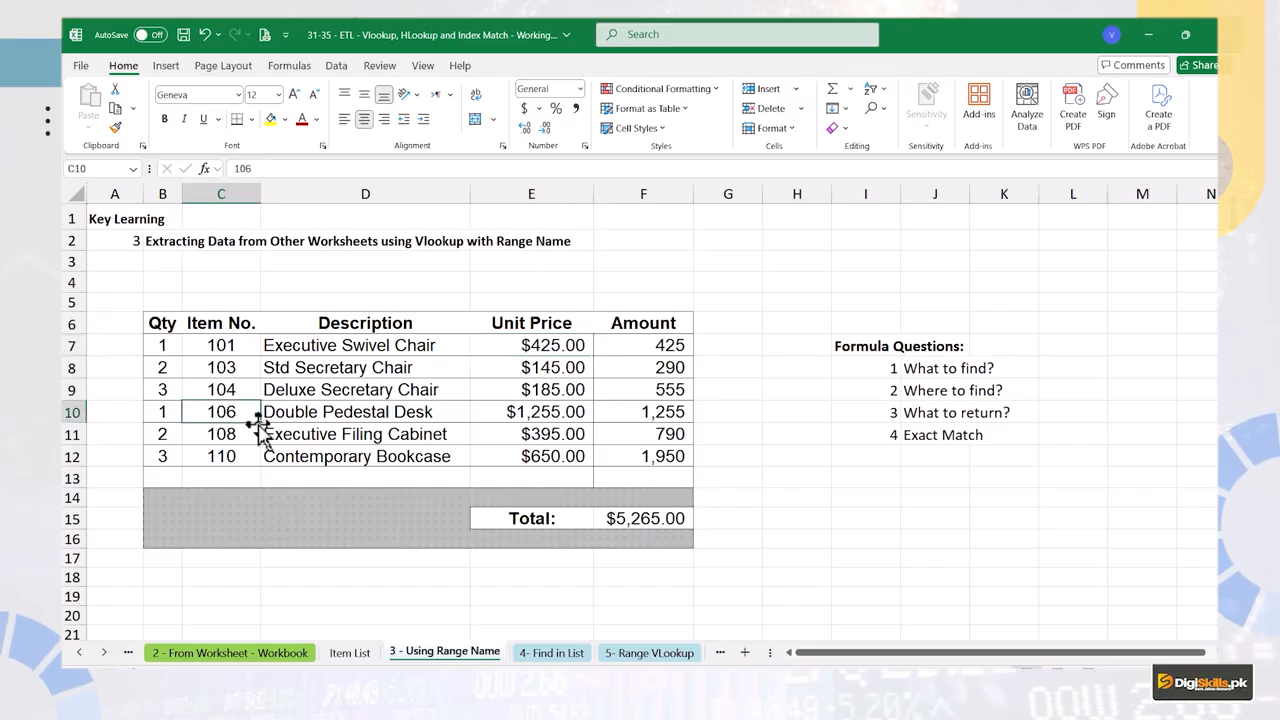
type("112")
key("Return")
key("Up")
type("113")
key("Return")
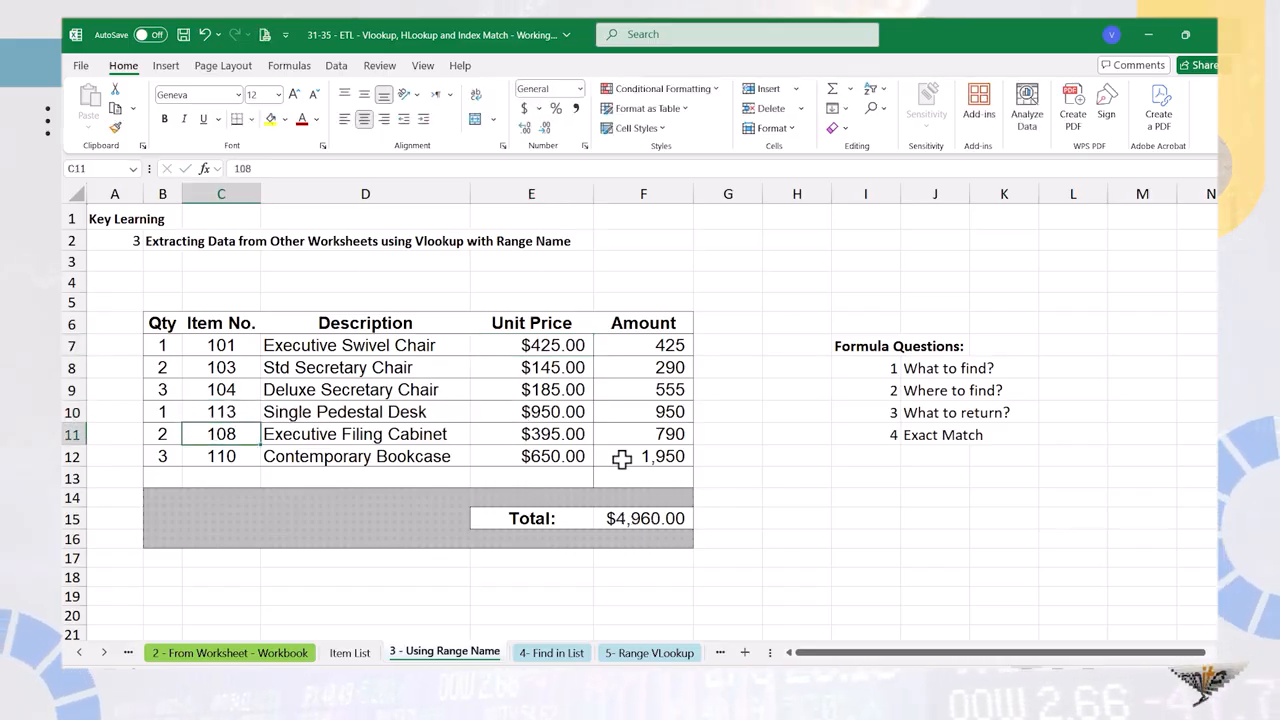
key("Up")
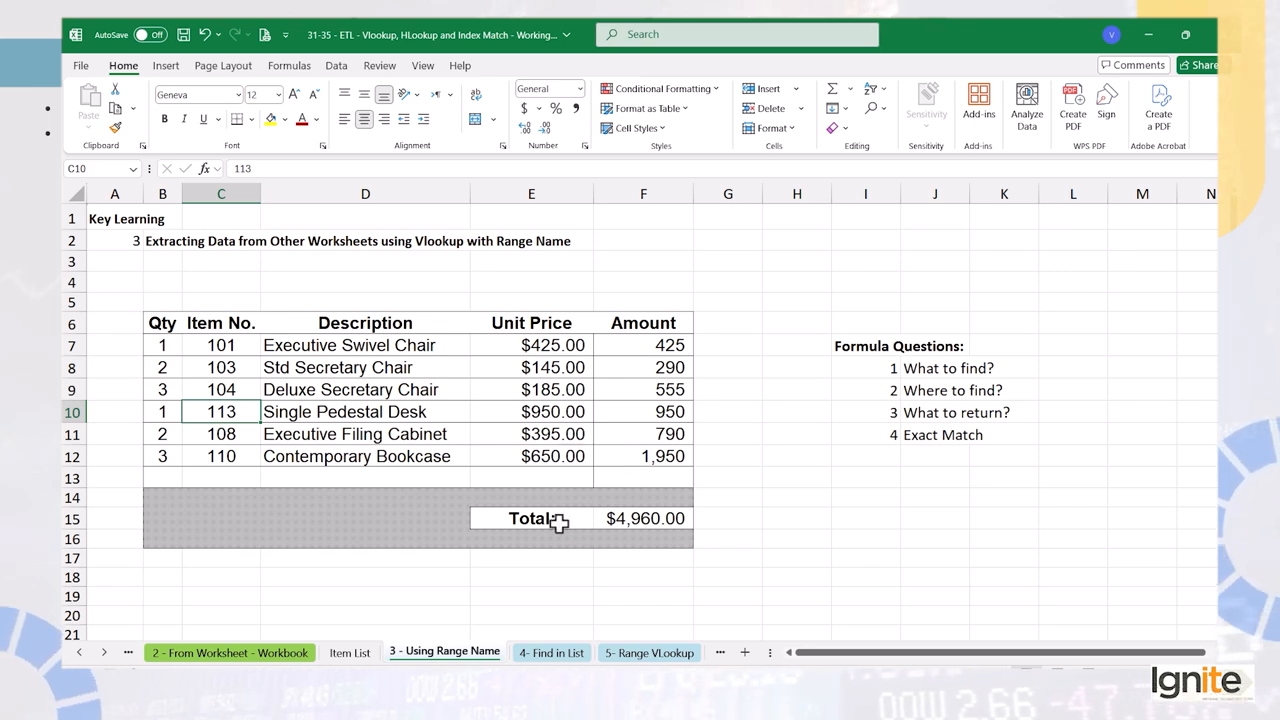
- On the 4- Find in List sheet, start a VLOOKUP formula in I8 with cheque number cell F8 as the lookup value
left_click(554, 655)
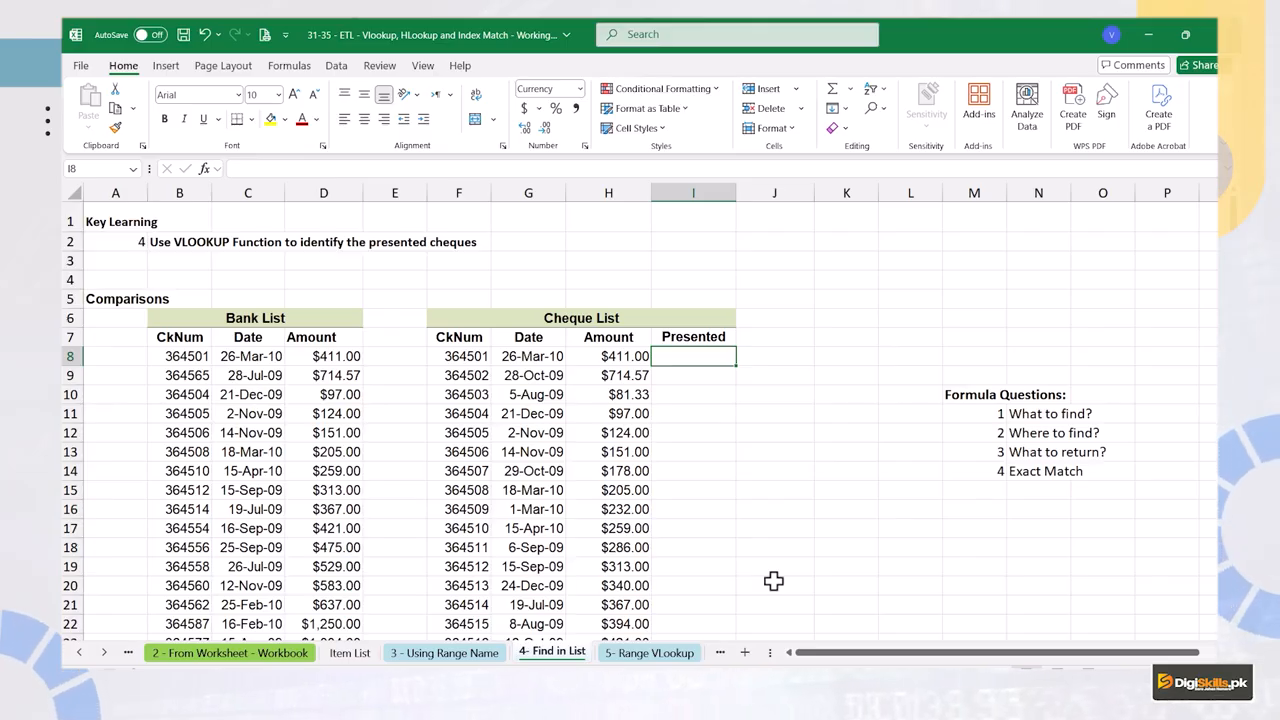
type("=vlo")
key("Tab")
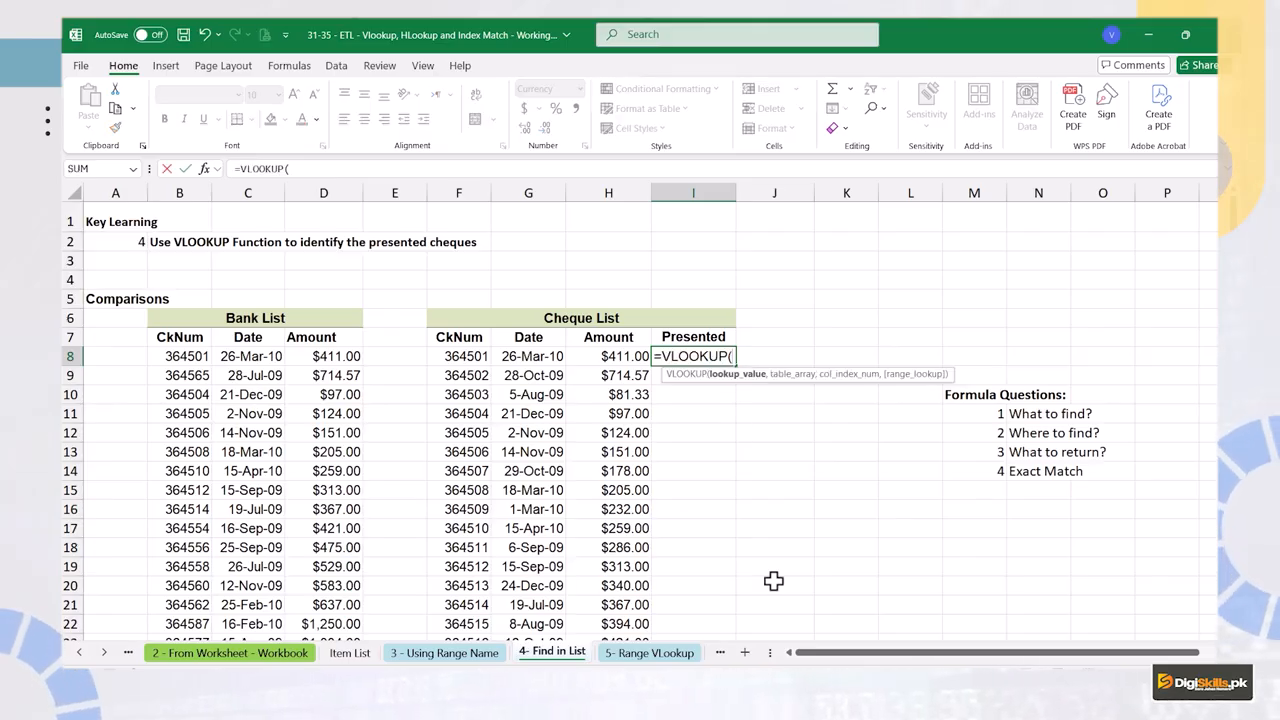
key("Left")
key("Left")
key("Left")
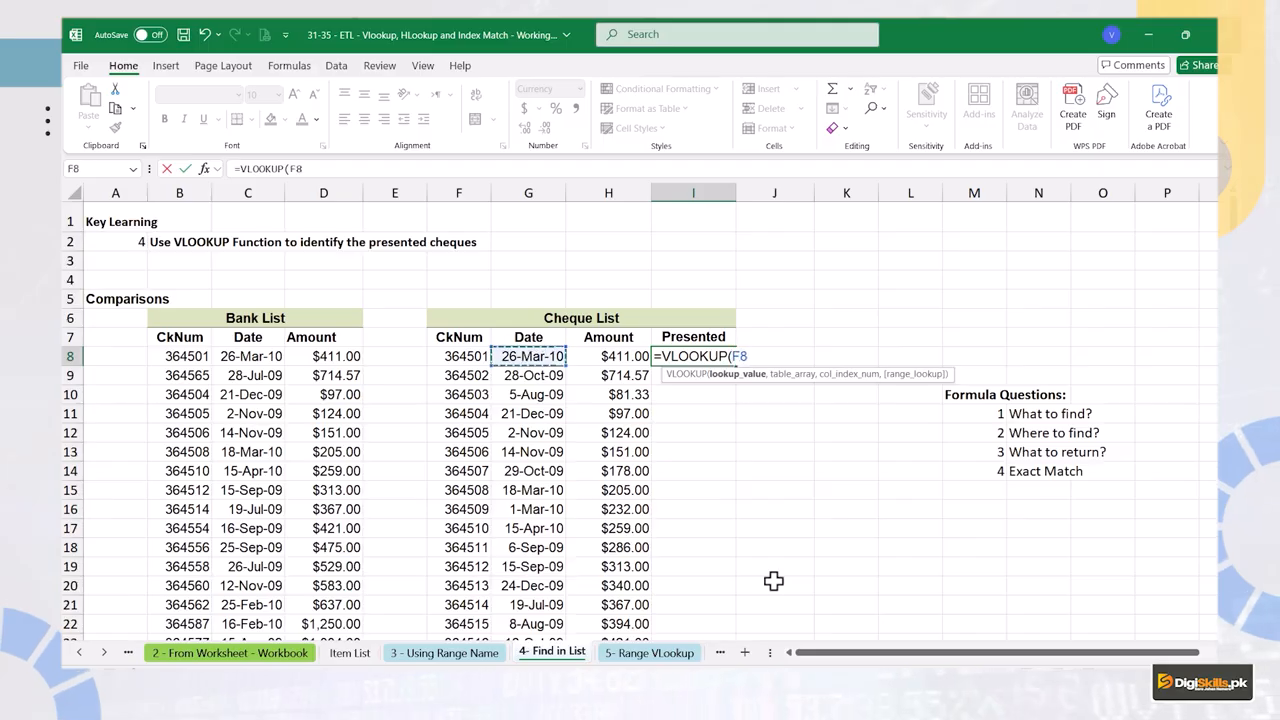
- Set the VLOOKUP's table array to the Bank List data as the absolute reference $B$8:$D$37
type(",")
key("Left")
key("Left")
key("Left")
key("Left")
key("Left")
key("Left")
key("Left")
key("shift+Right")
key("shift+Right")
key("ctrl+shift+Down")
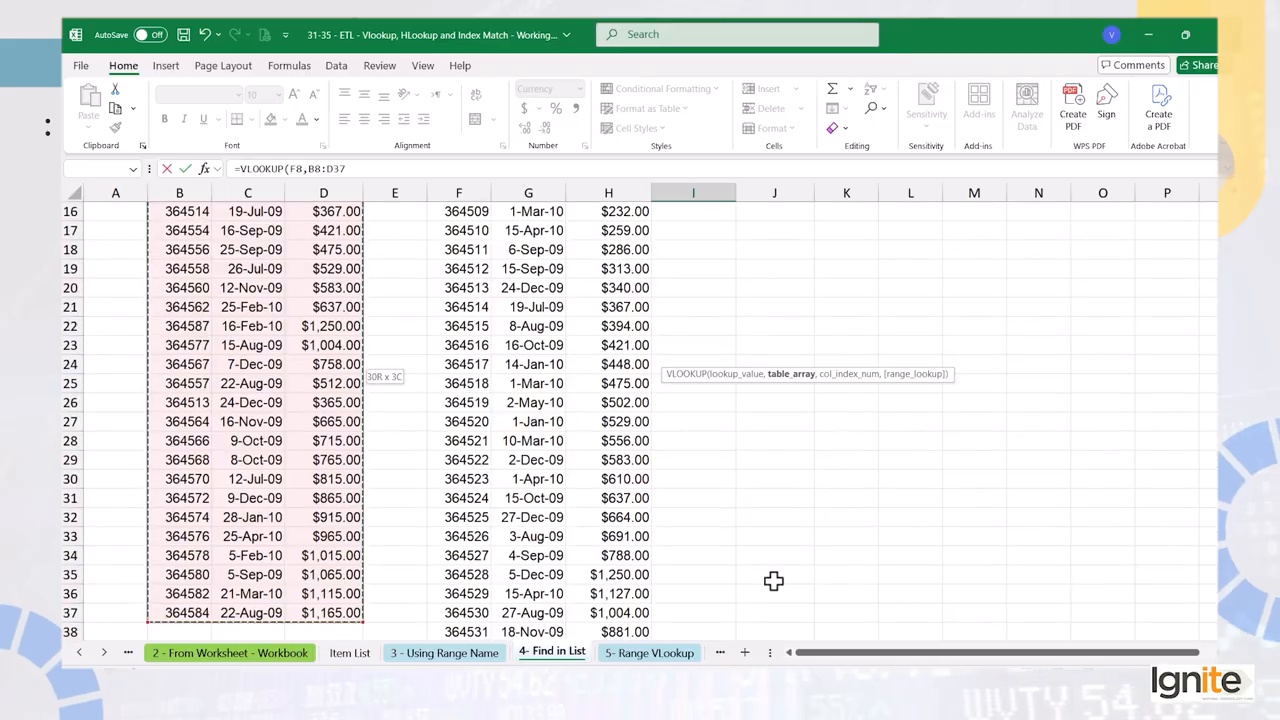
key("F4")
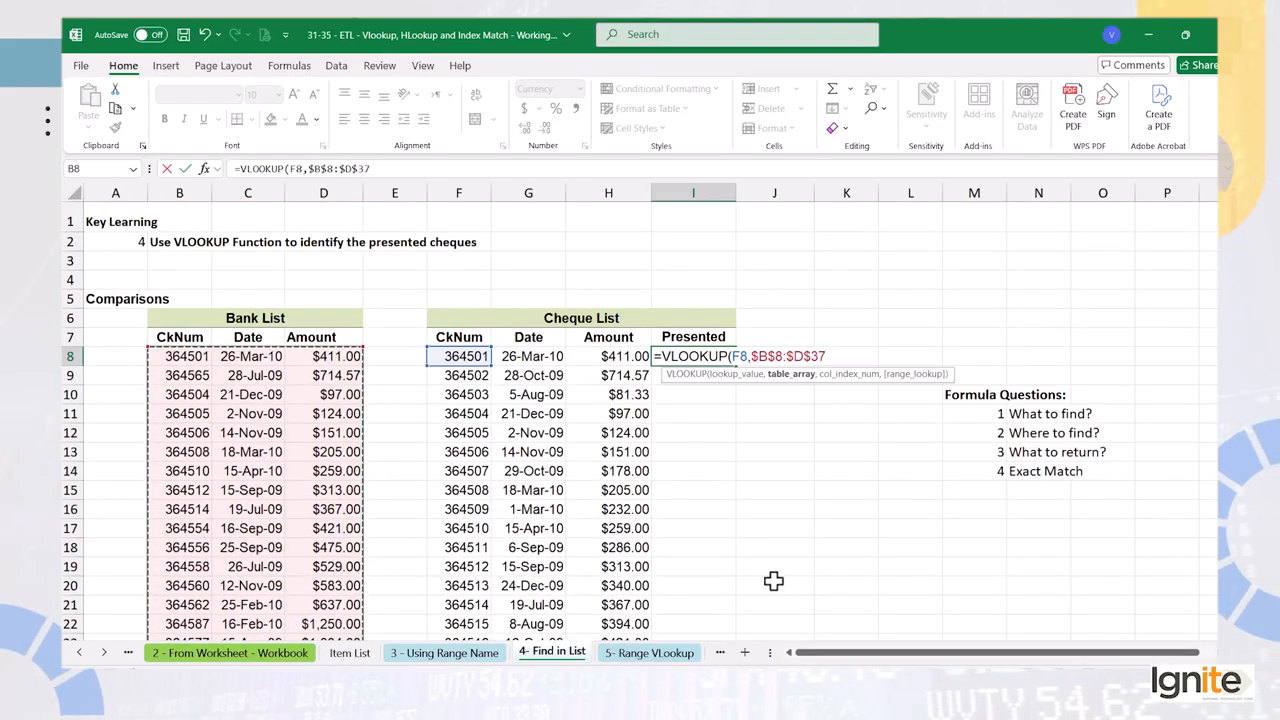
- Complete the VLOOKUP in I8 with column index 3 and exact match 0, and fill it down the Presented column
type(",")
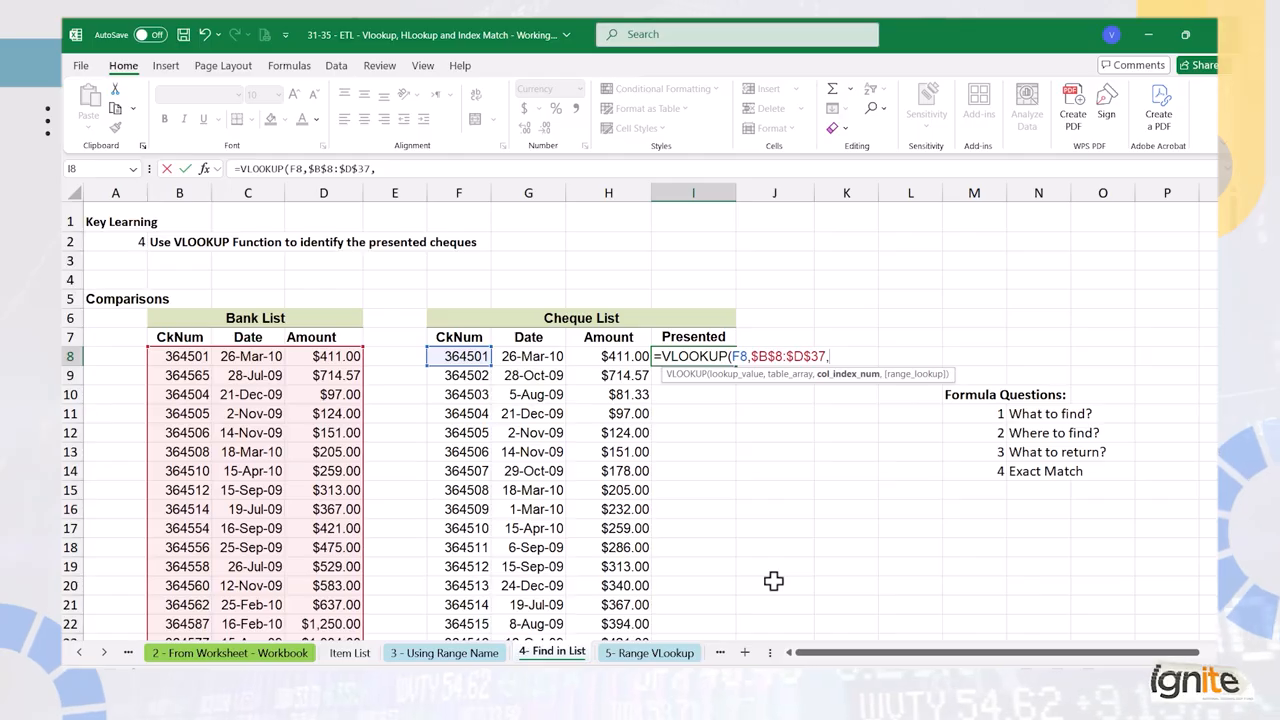
type("3,")
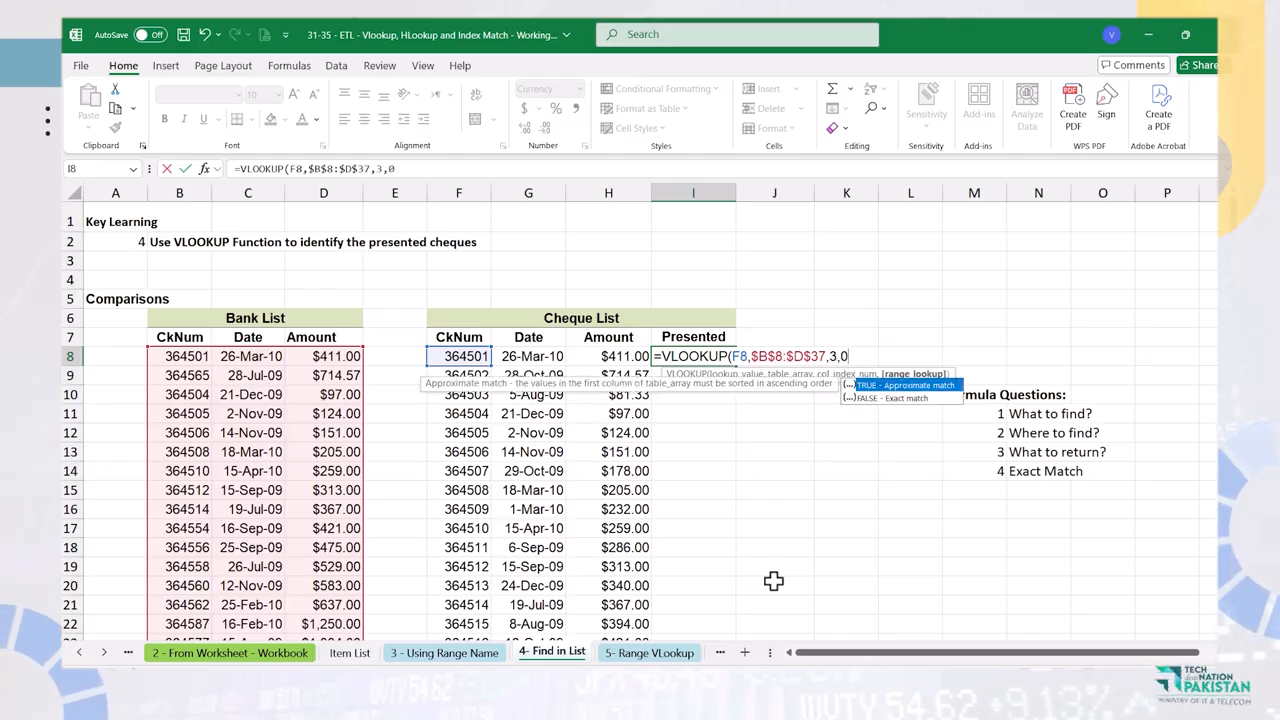
type("0")
key("ctrl+Return")
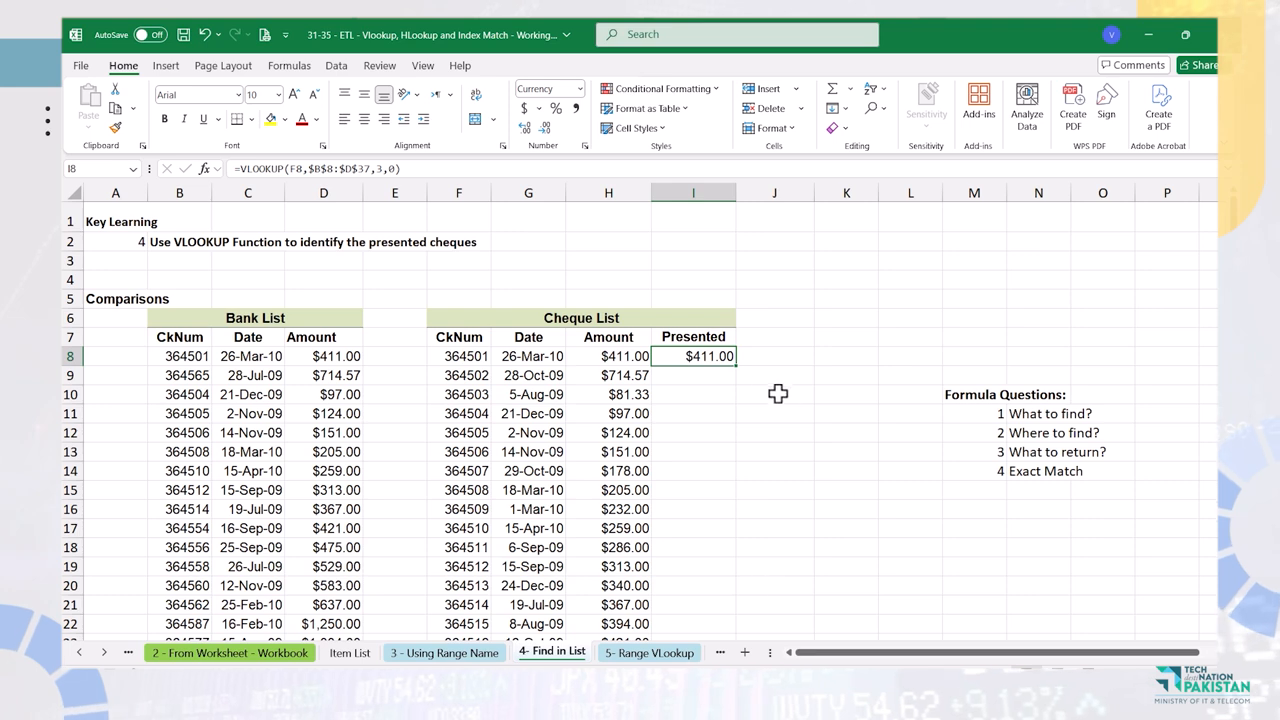
double_click(735, 365)
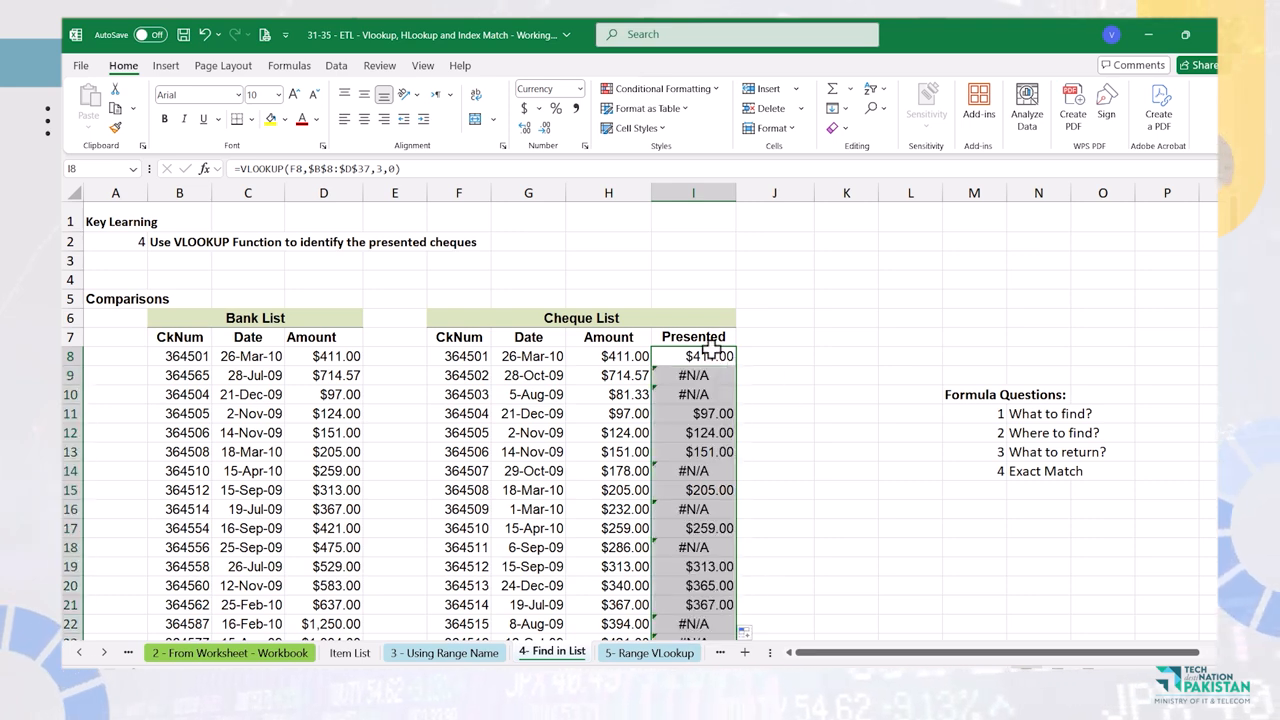
scroll(704, 470, "down", 12)
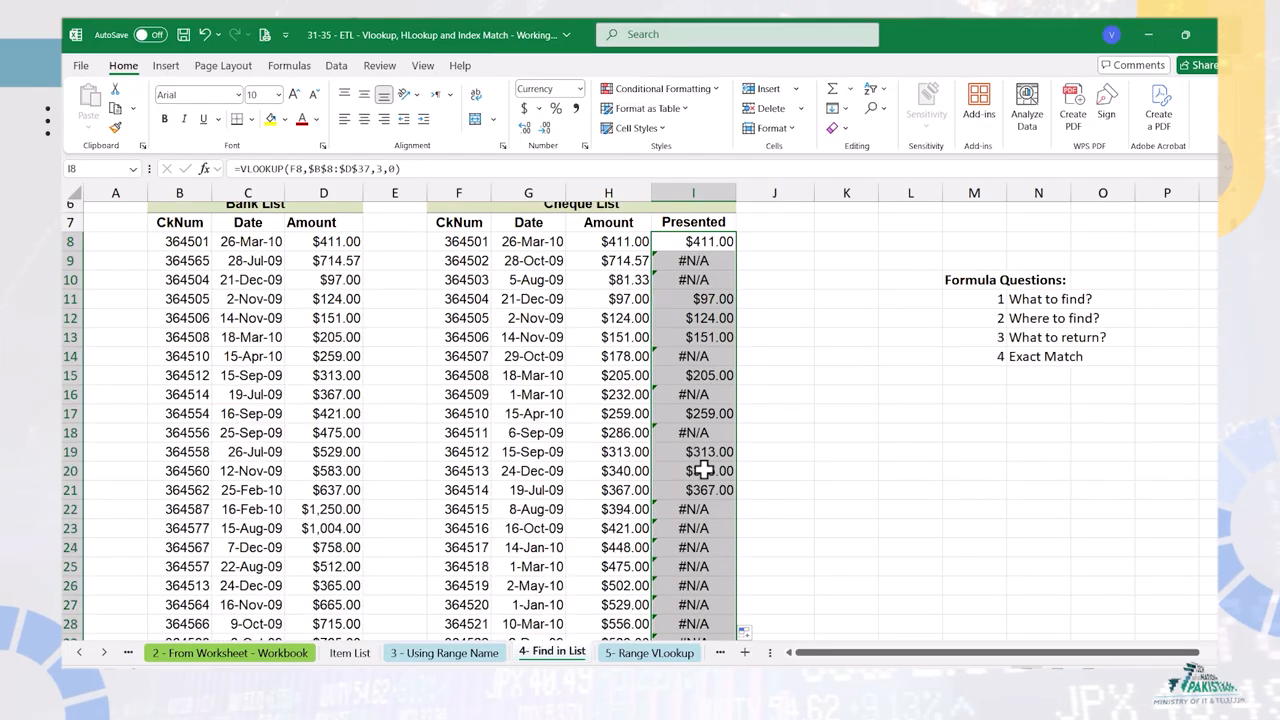
scroll(704, 470, "down", 3)
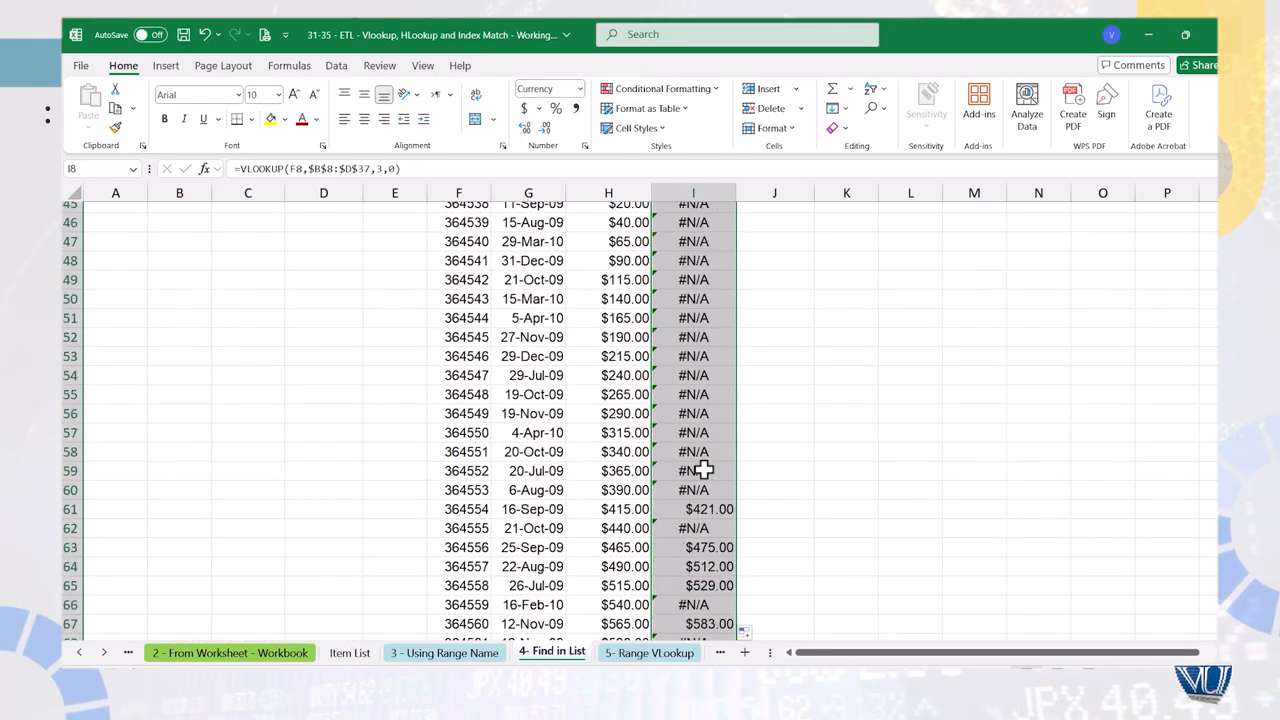
scroll(704, 470, "up", 15)
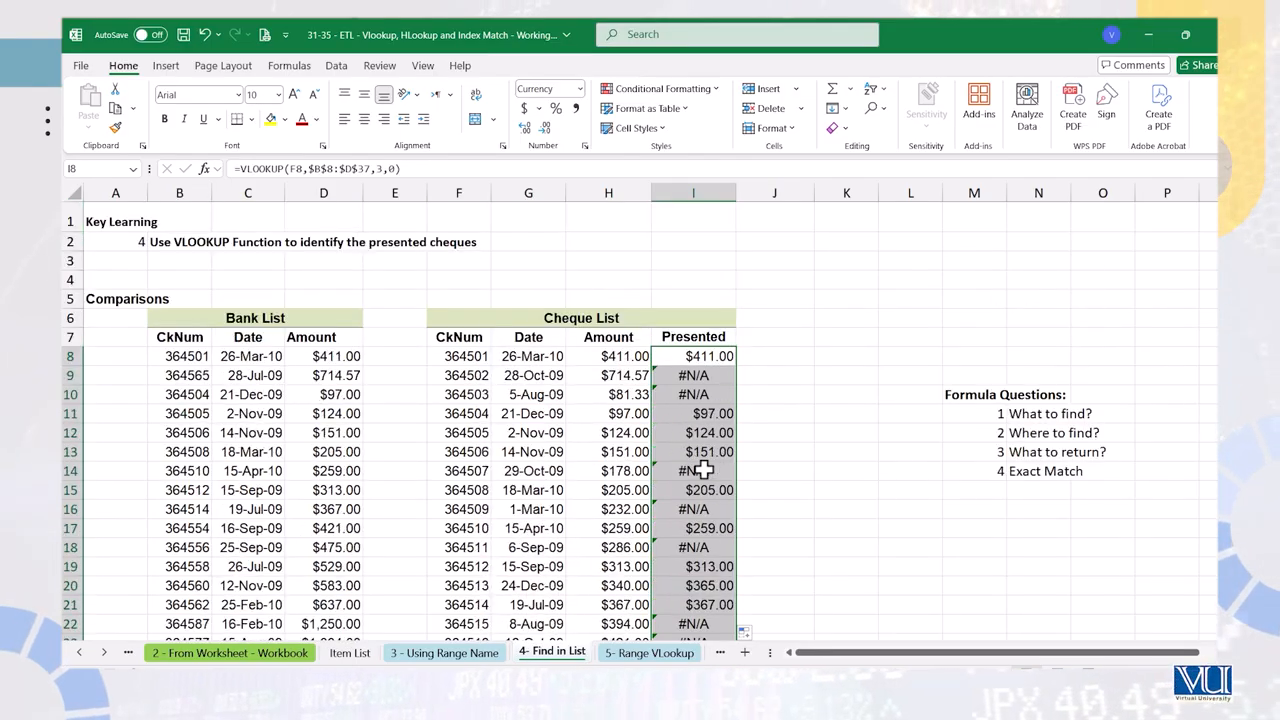
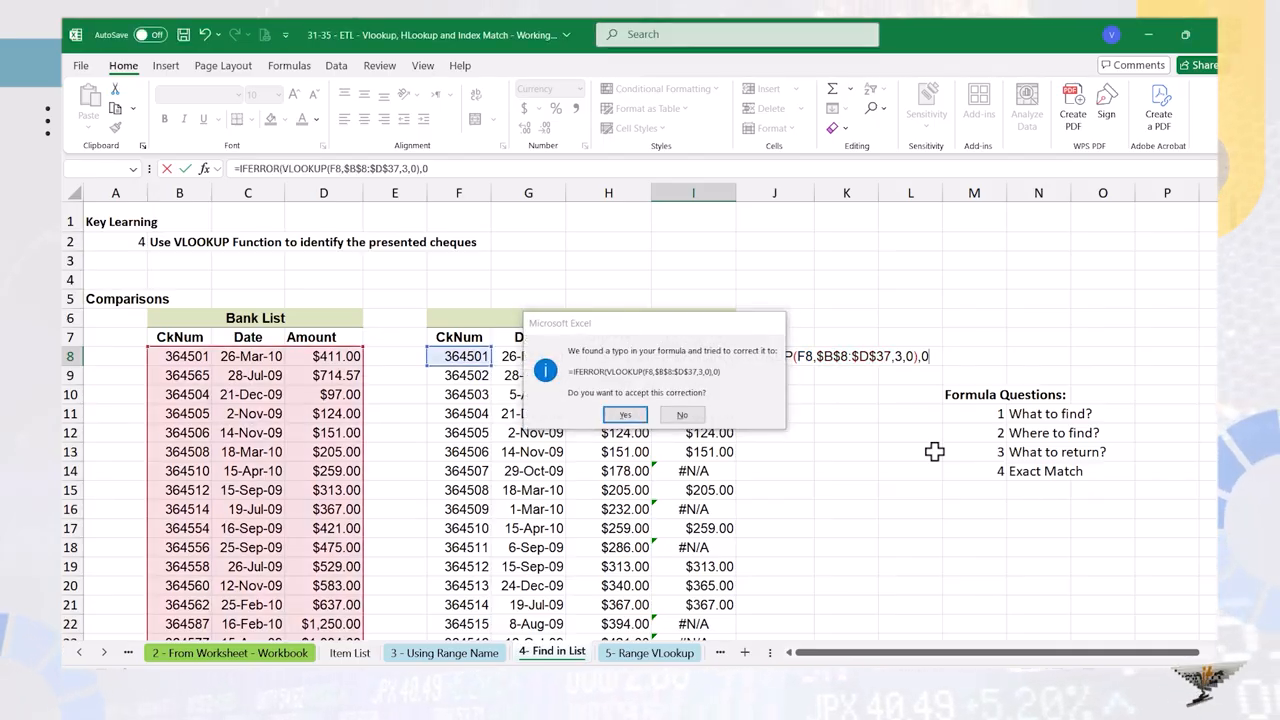
- Accept the corrected IFERROR formula in I8 with 0 as the error value, and fill it down the Presented column
key("Return")
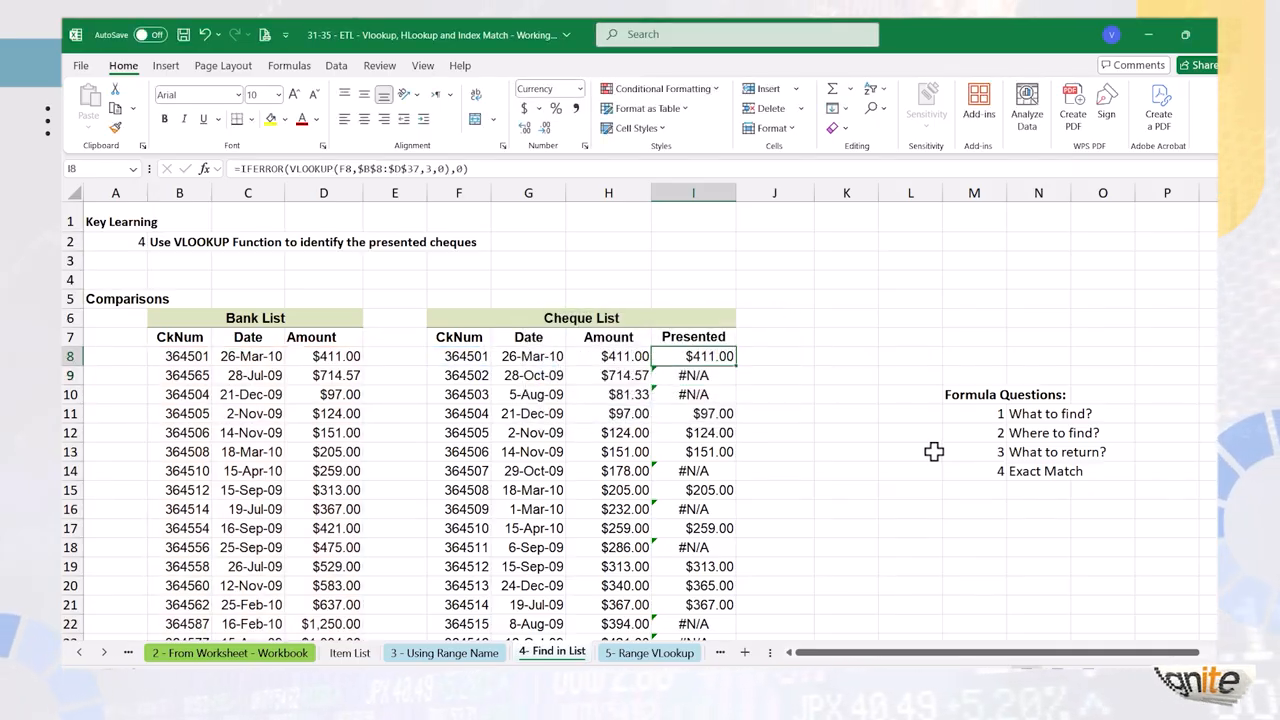
double_click(736, 365)
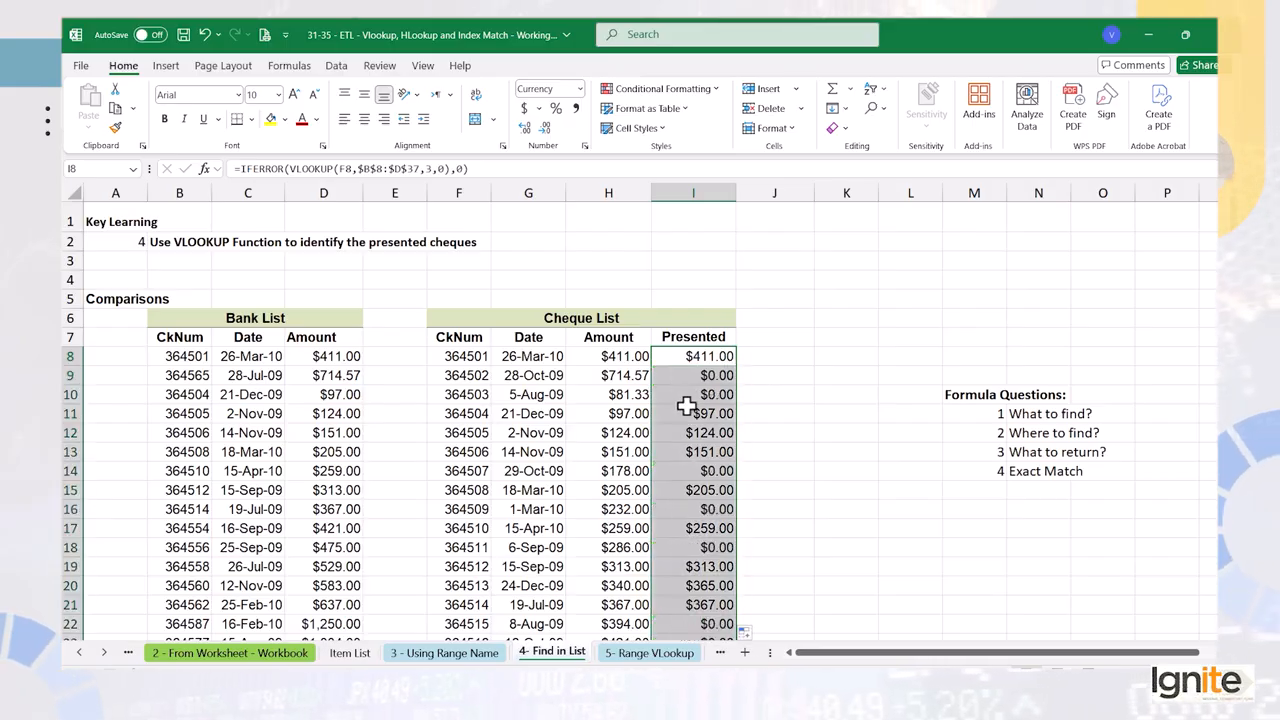
scroll(695, 470, "down", 4)
scroll(695, 470, "down", 5)
scroll(695, 470, "up", 9)
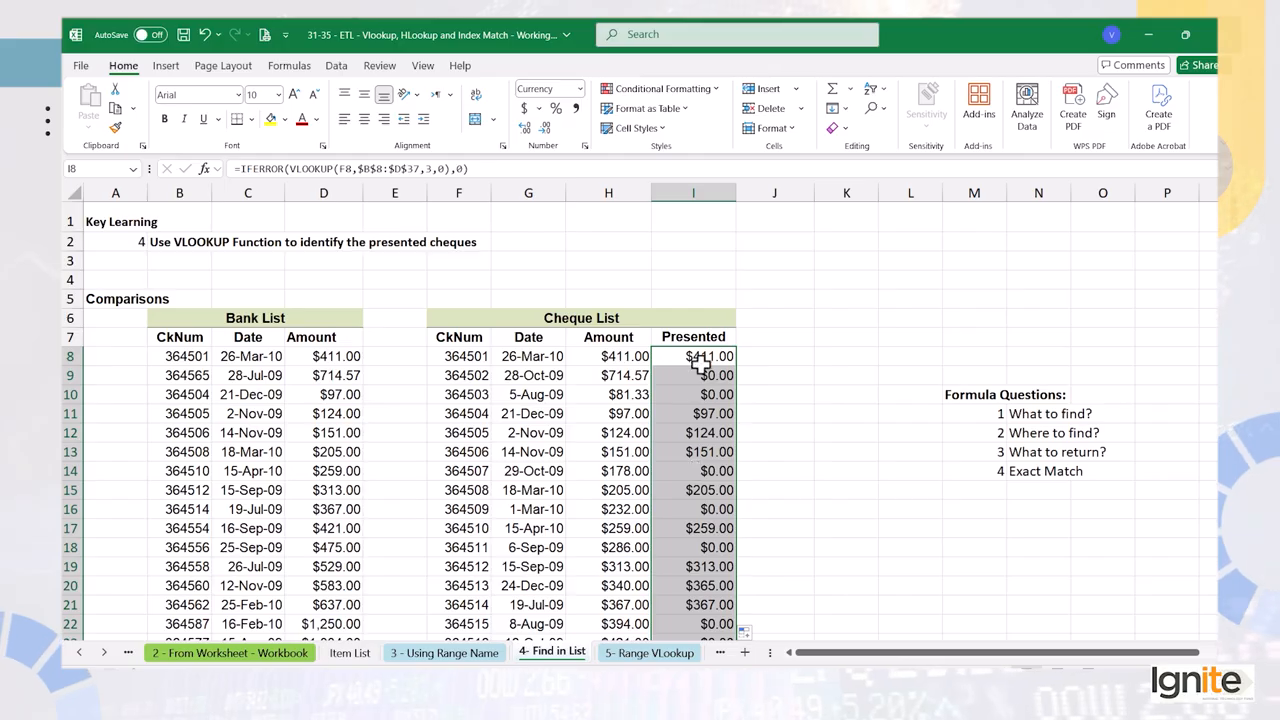
- Change the IFERROR error value in I8 to an empty string "" and fill the formula down the Presented column
left_click(700, 360)
key("F2")
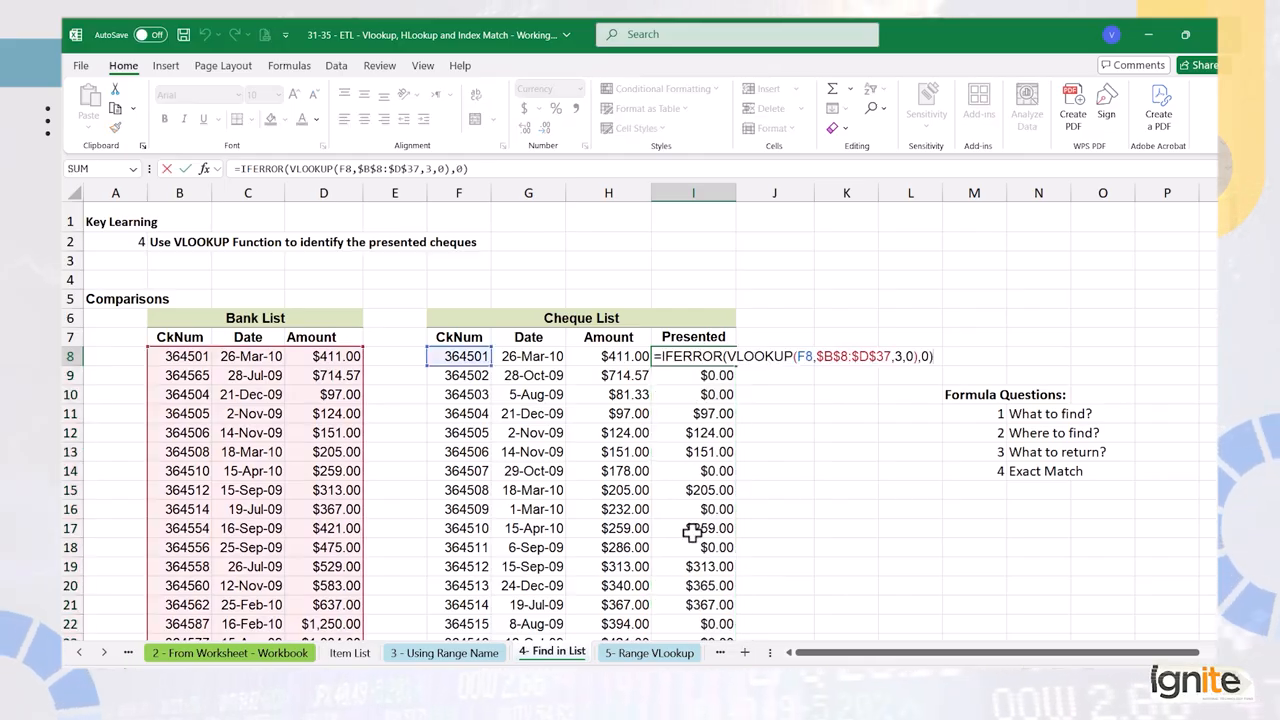
key("Left")
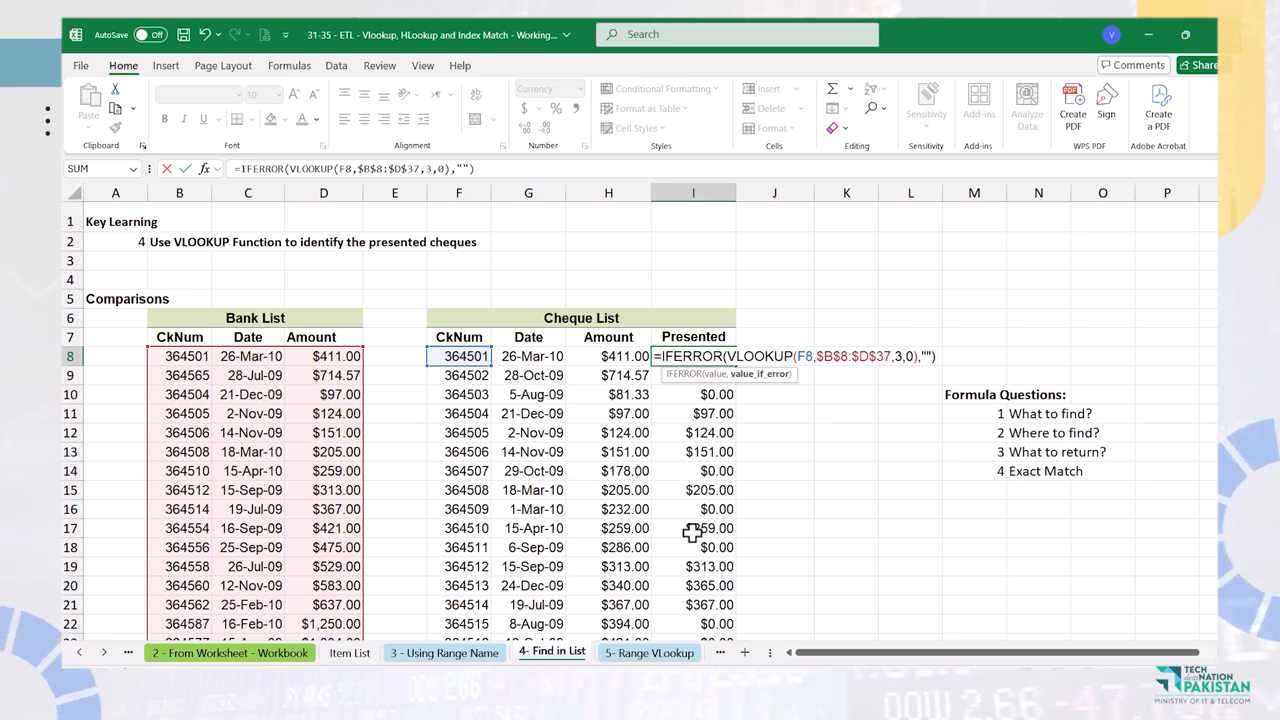
key("Escape")
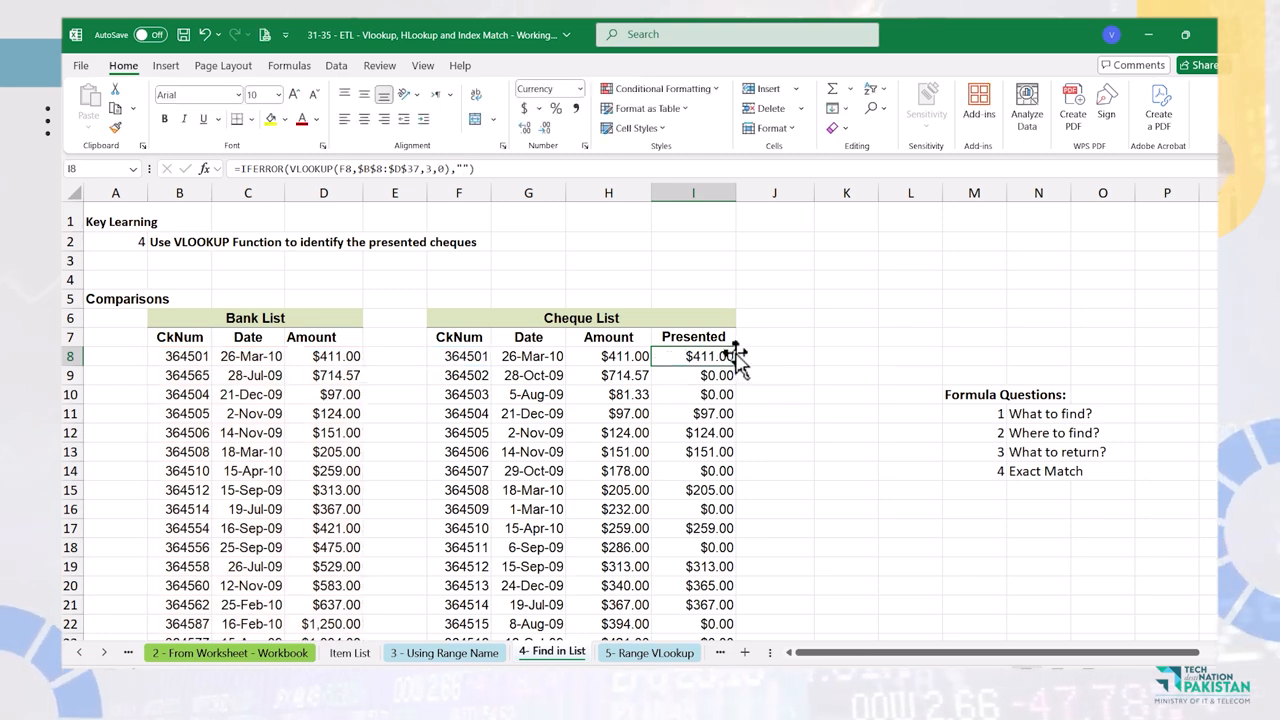
double_click(738, 368)
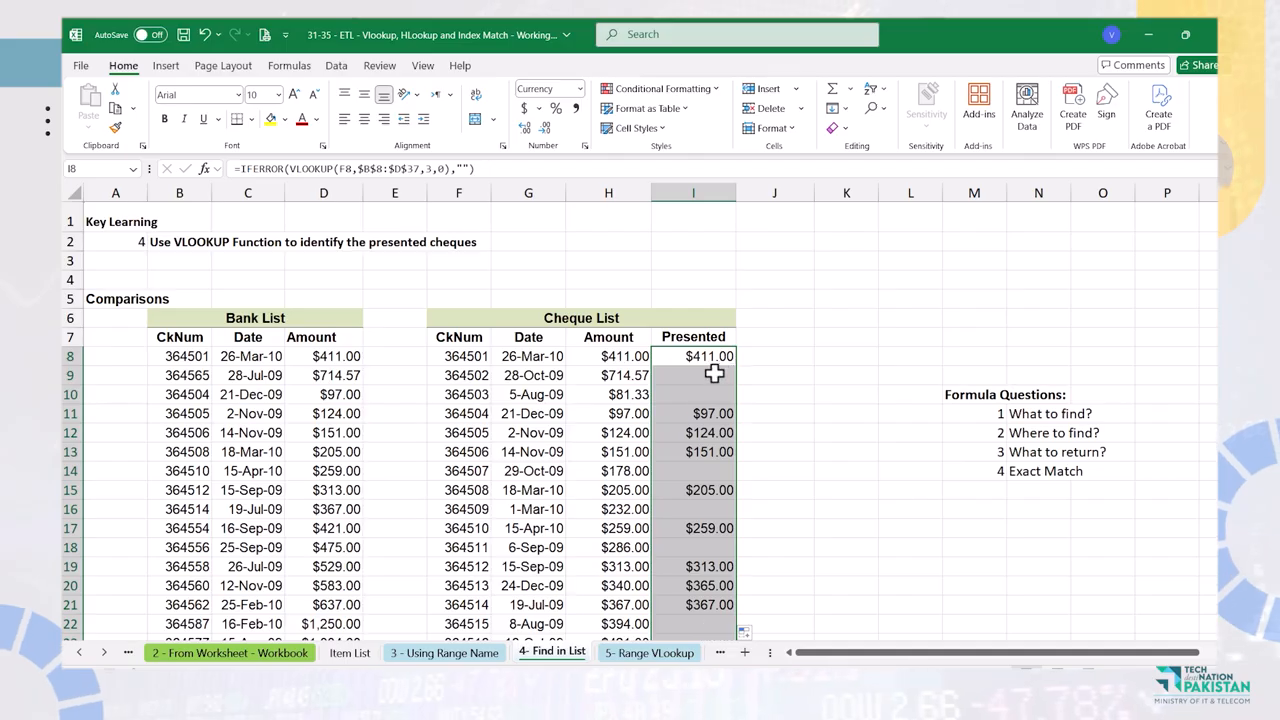
scroll(695, 470, "down", 5)
scroll(695, 470, "down", 10)
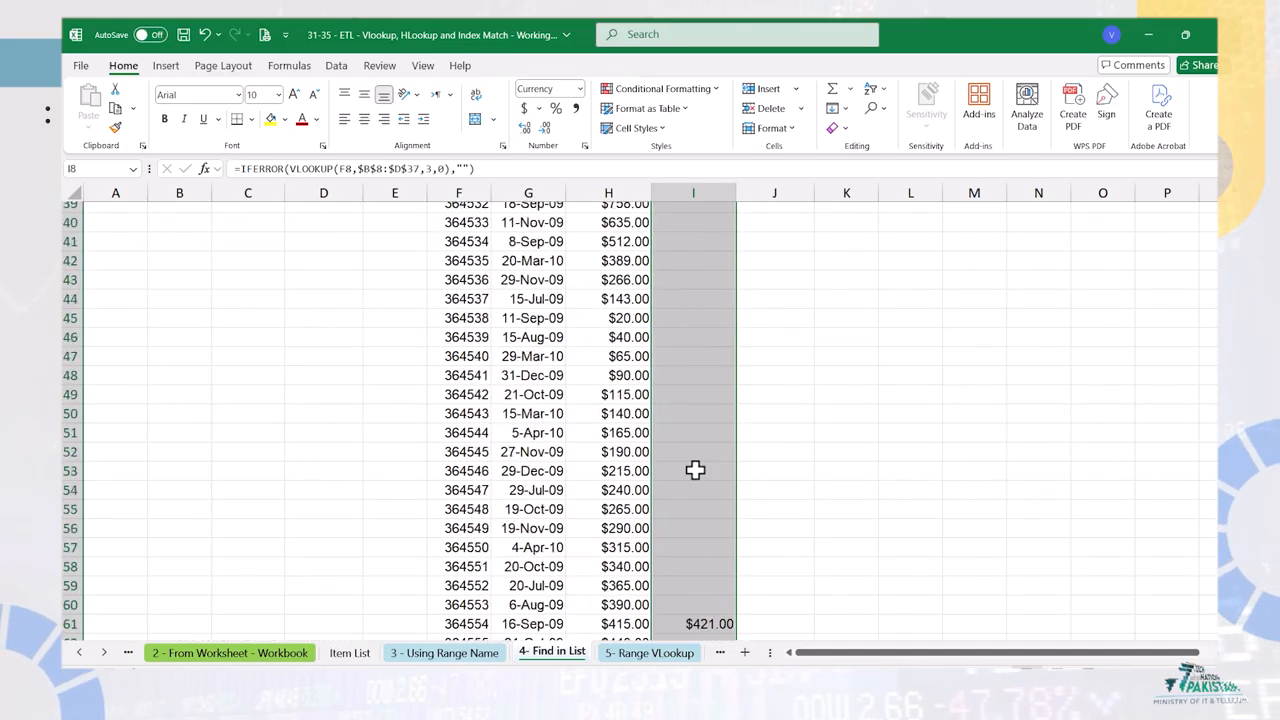
scroll(695, 470, "up", 8)
scroll(695, 470, "up", 7)
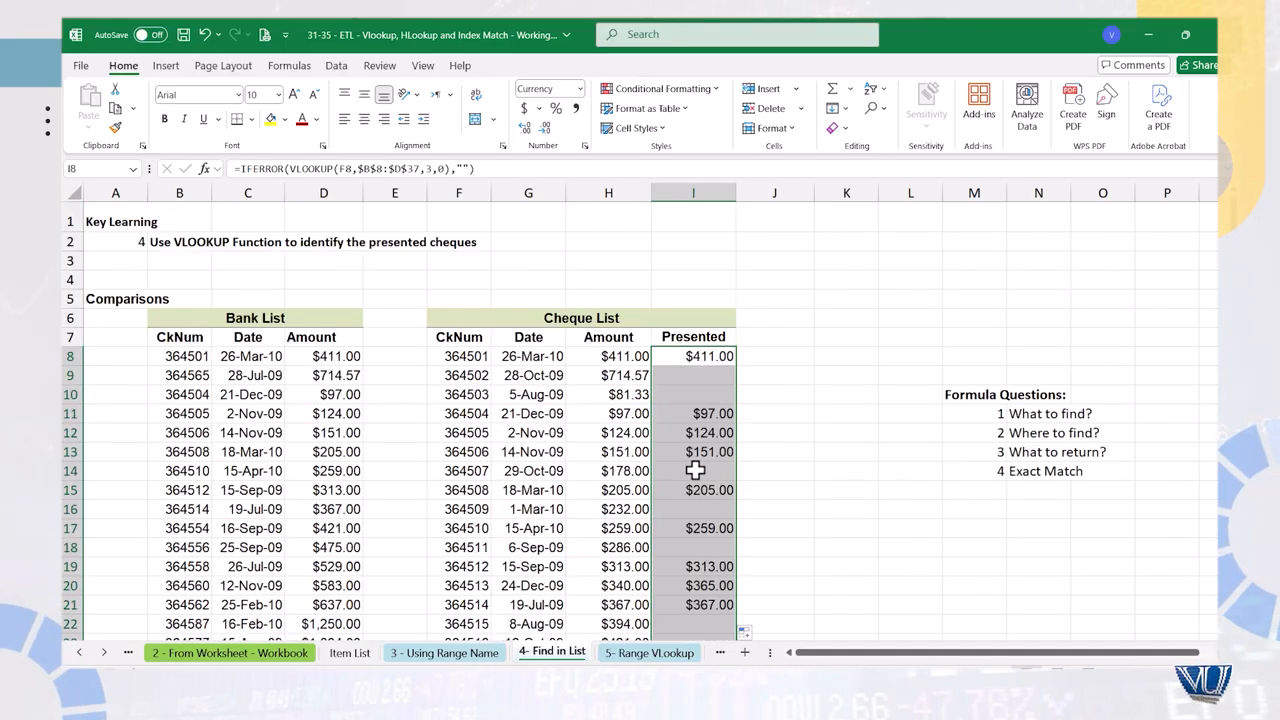
- Set the IFERROR error value in I8 to "NP" and fill the formula down the Presented column
left_click(698, 352)
key("F2")
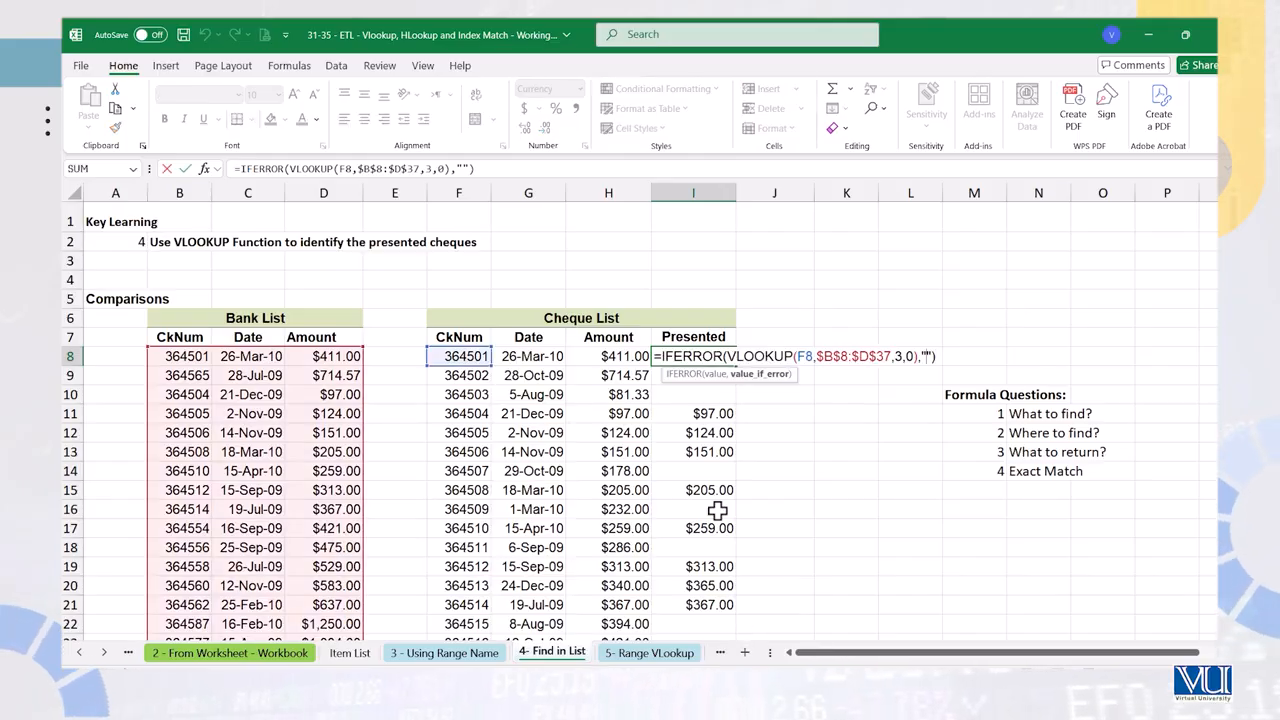
type("NP")
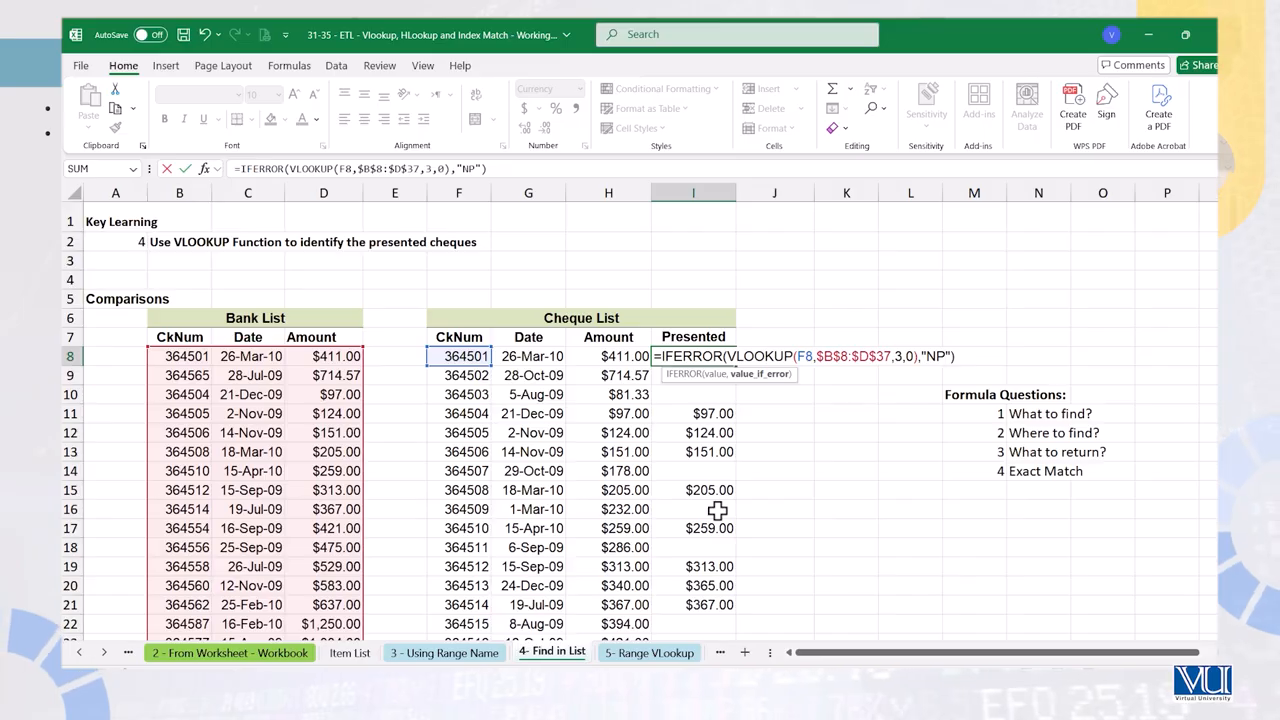
key("ctrl+Return")
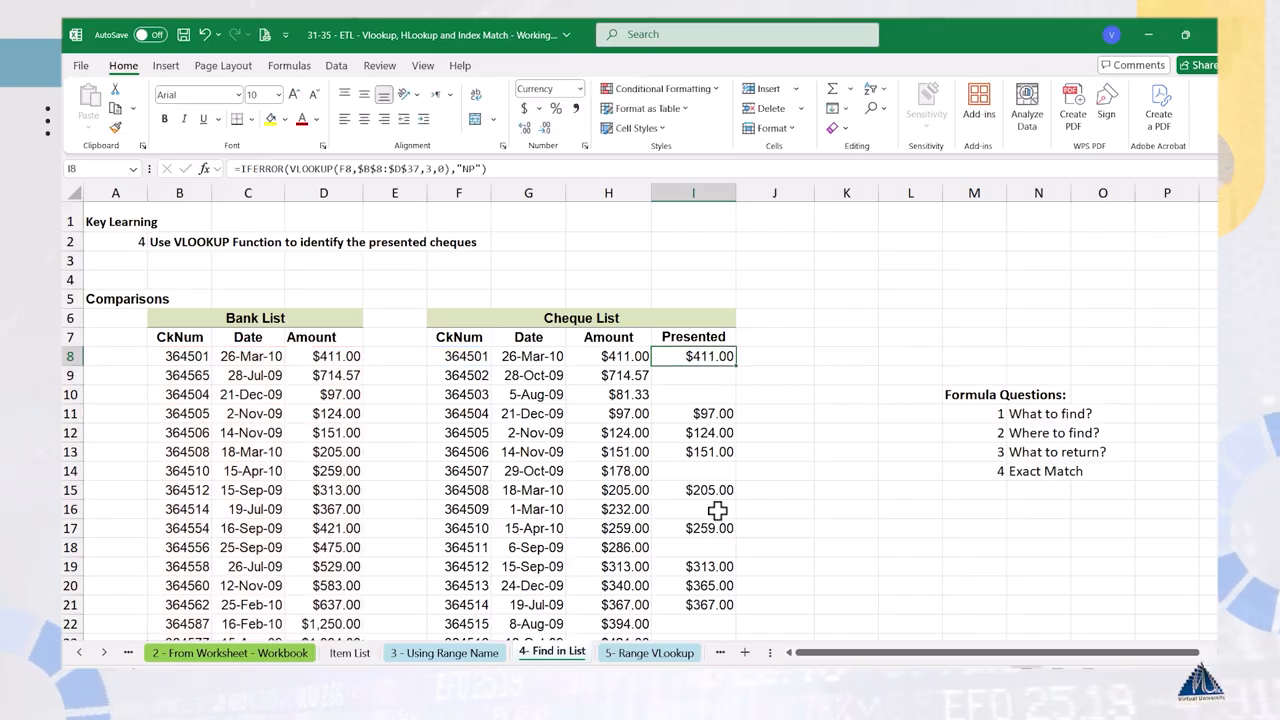
double_click(738, 364)
scroll(710, 469, "down", 7)
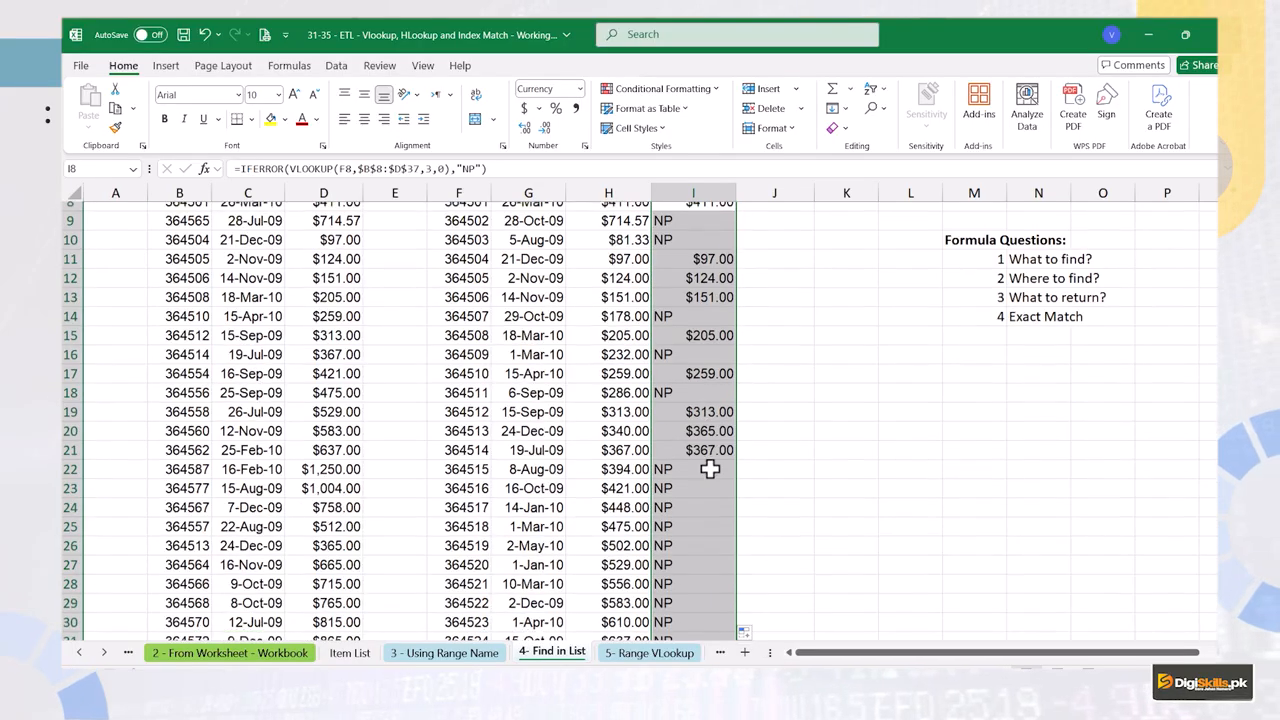
scroll(710, 469, "up", 2)
scroll(710, 469, "up", 5)
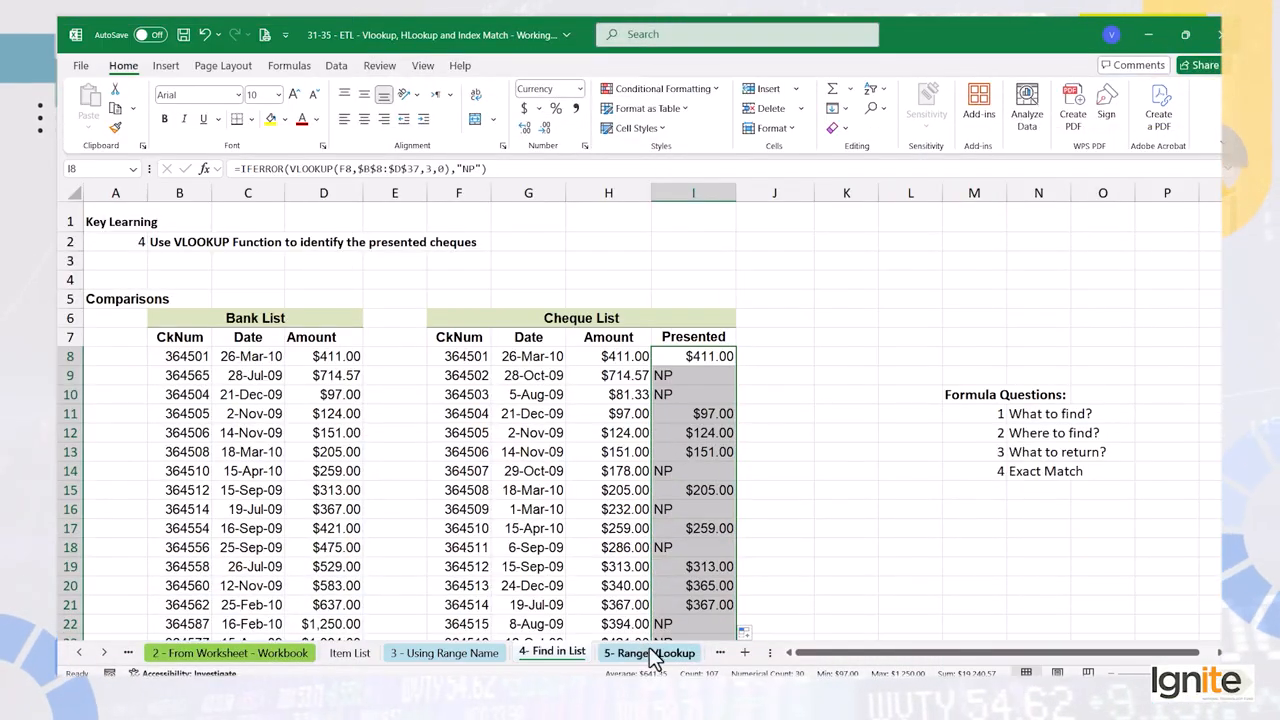
- On the 5- Range VLookup sheet, inspect the total formula in E8 and the range name of grade table H7:I13
left_click(650, 651)
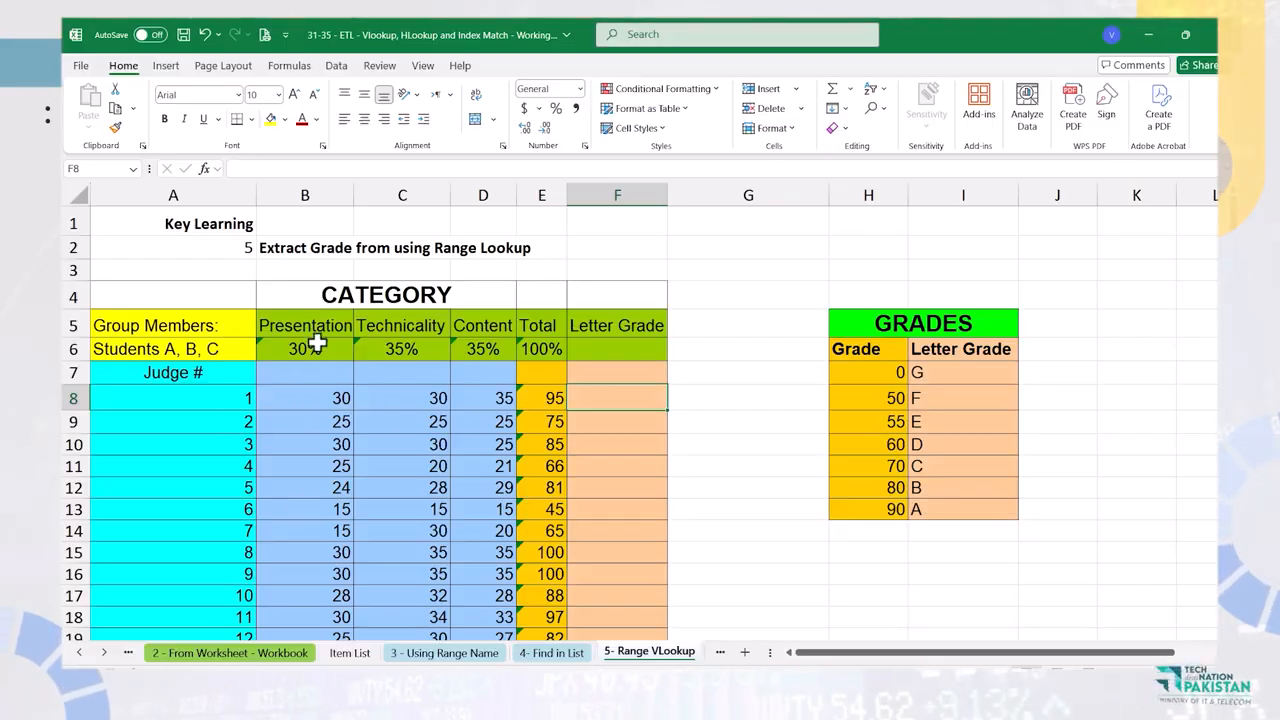
left_click(535, 397)
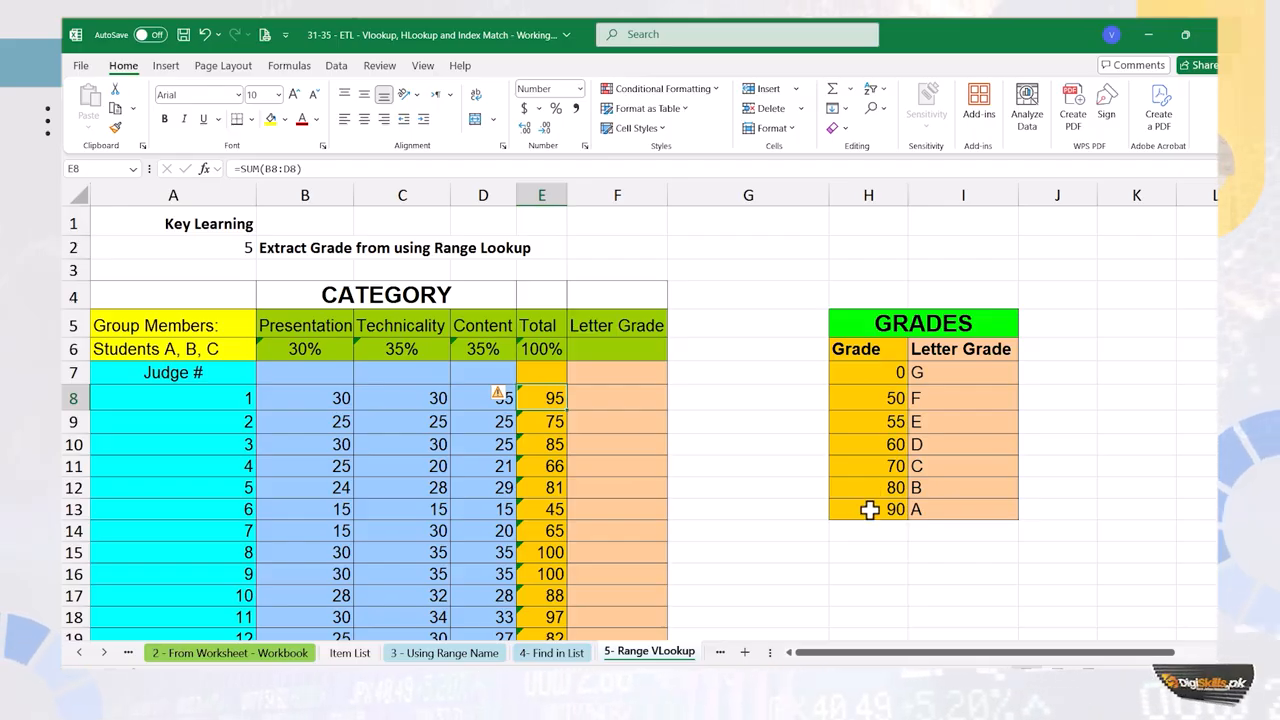
left_click(628, 398)
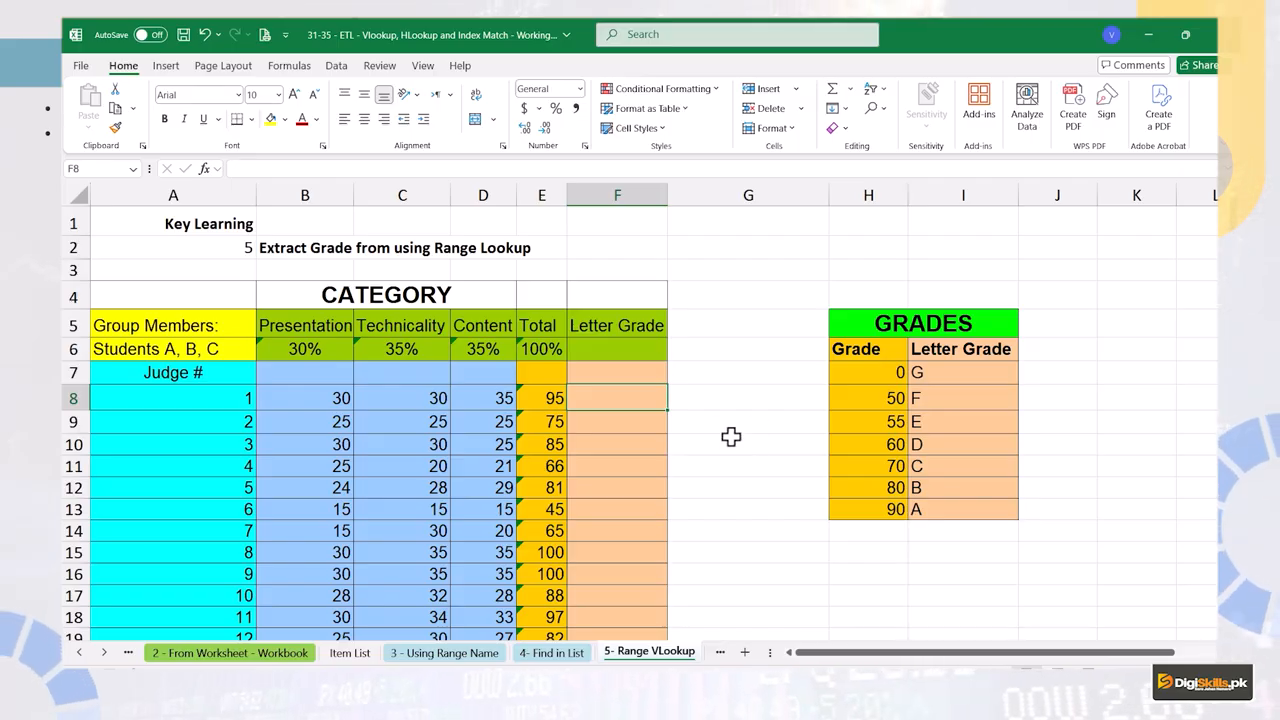
left_click(844, 376)
left_click_drag(876, 394, 954, 506)
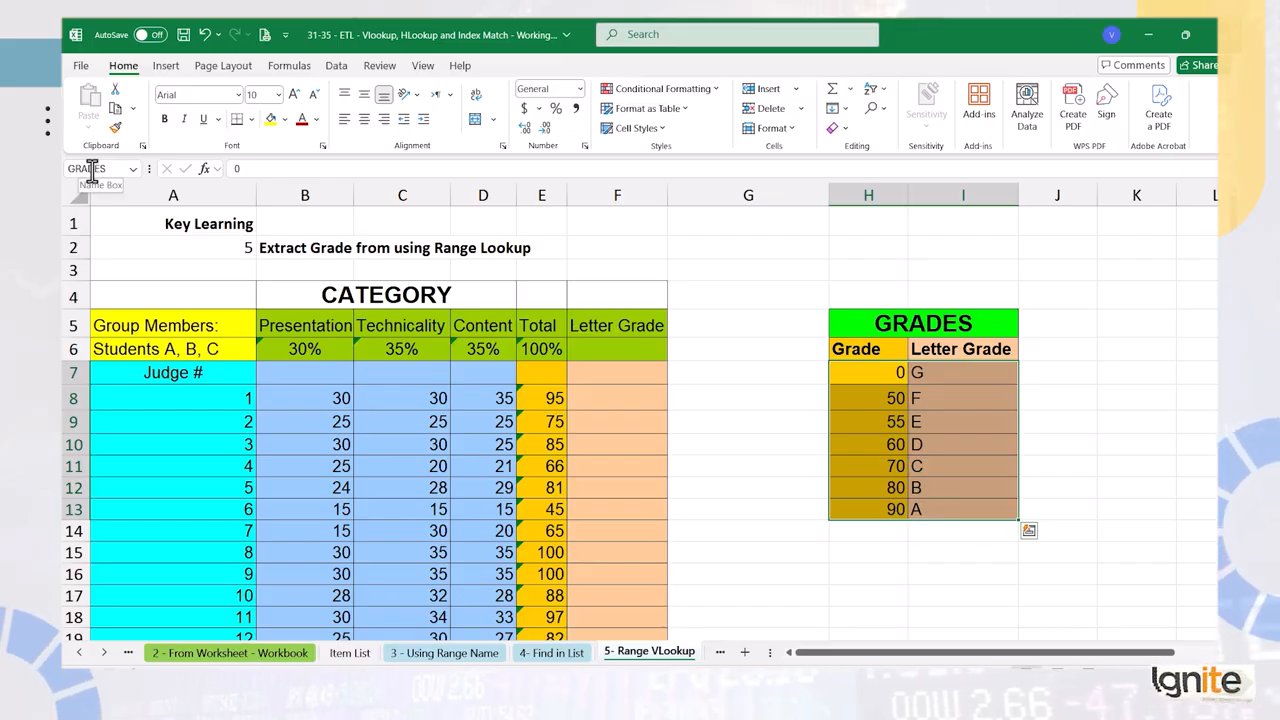
- Enter =VLOOKUP(E8,GRADES,2,0) in F8 to look up the first judge's letter grade with an exact match
left_click(618, 399)
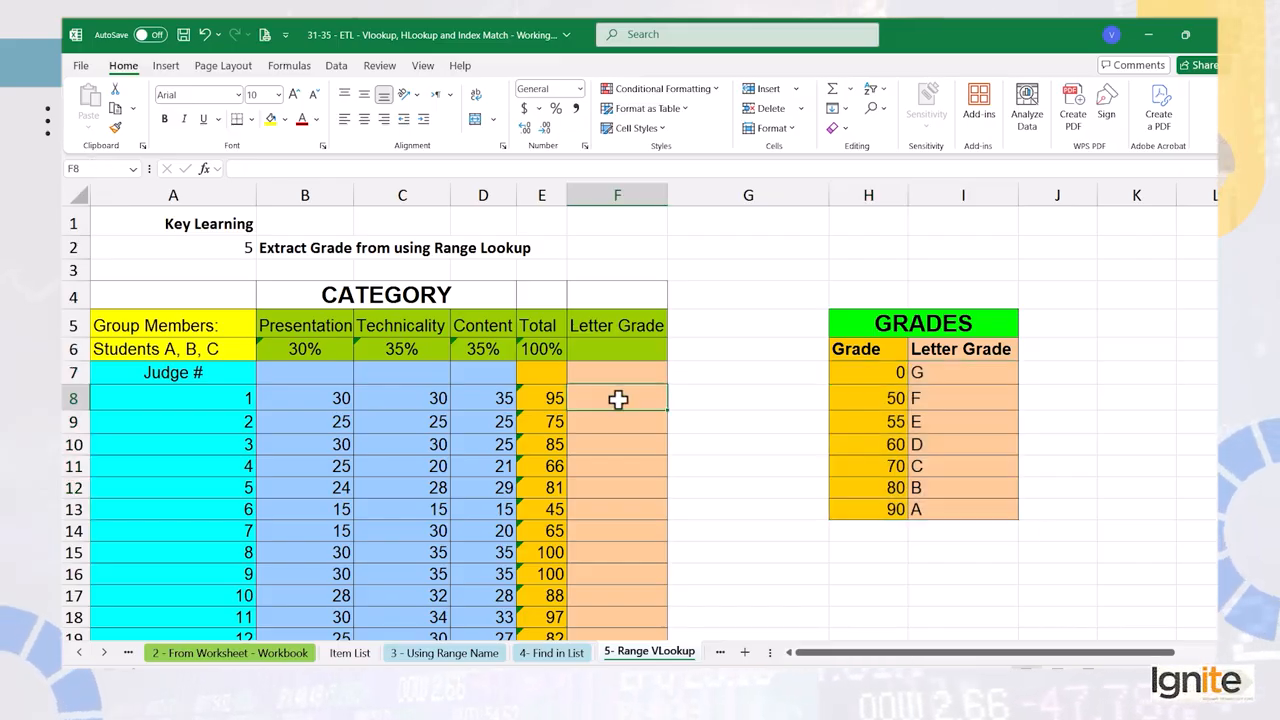
type("=VLOOKUP(")
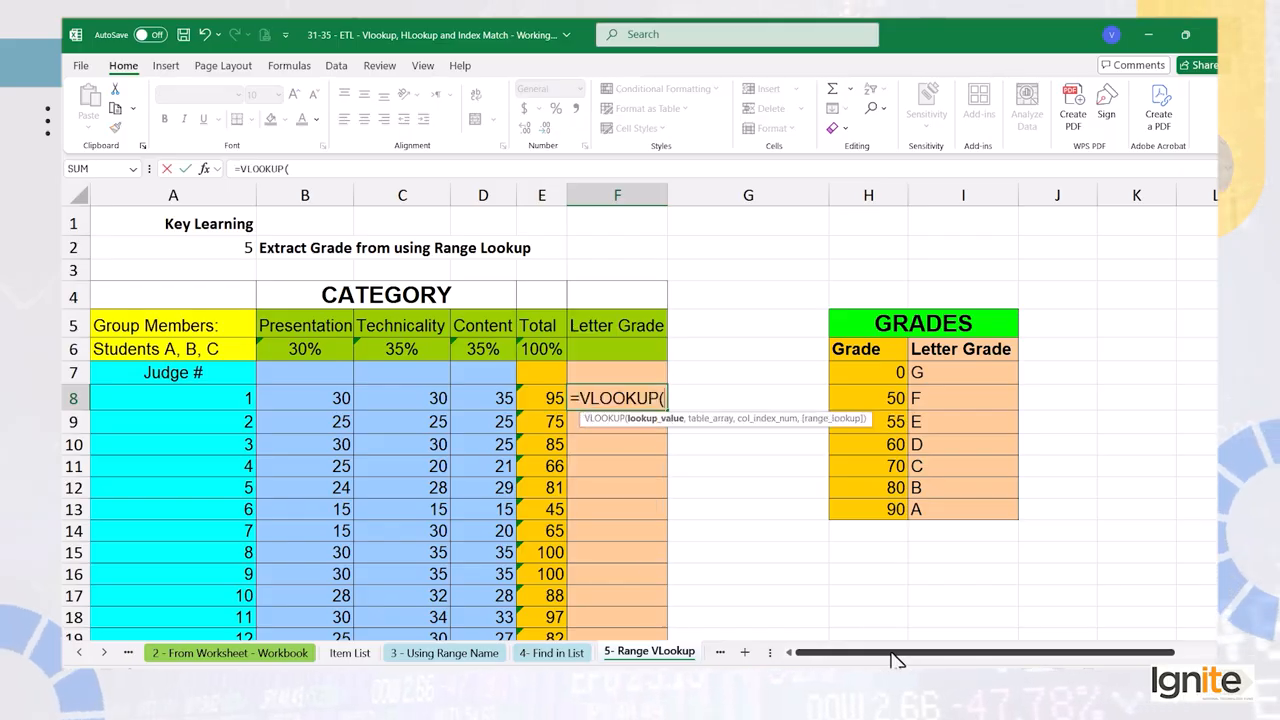
key("Left")
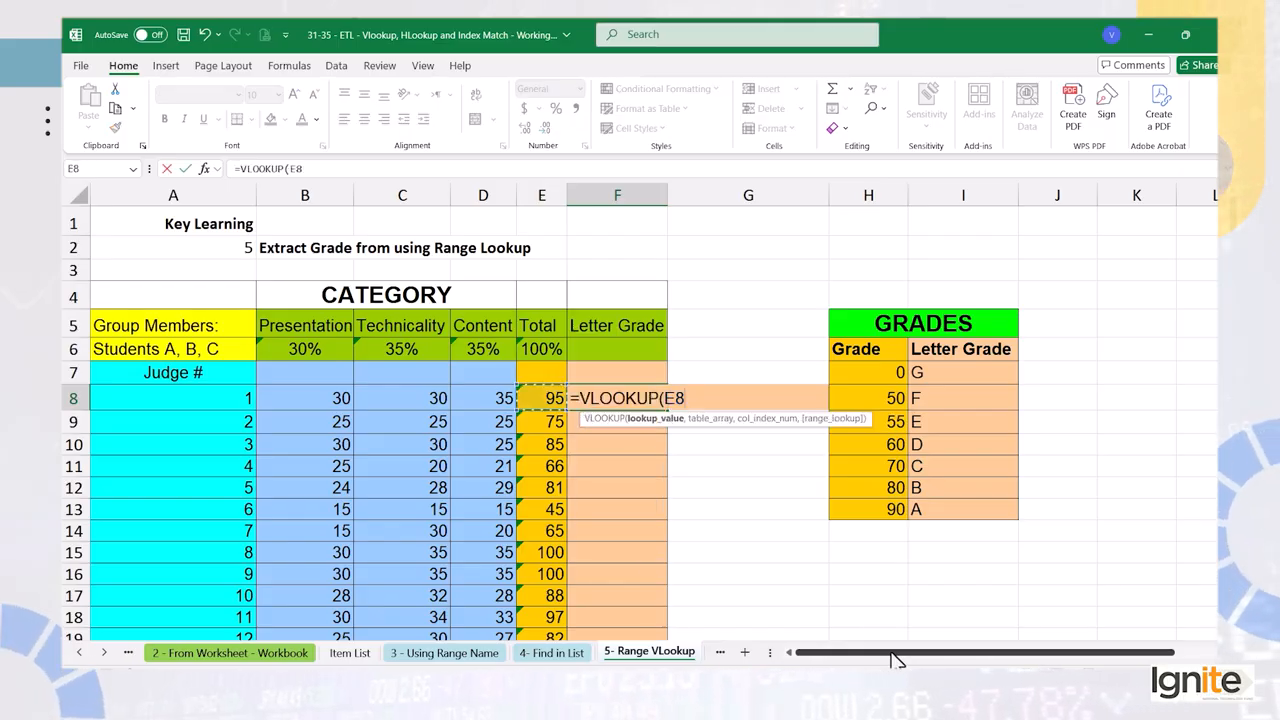
type(",")
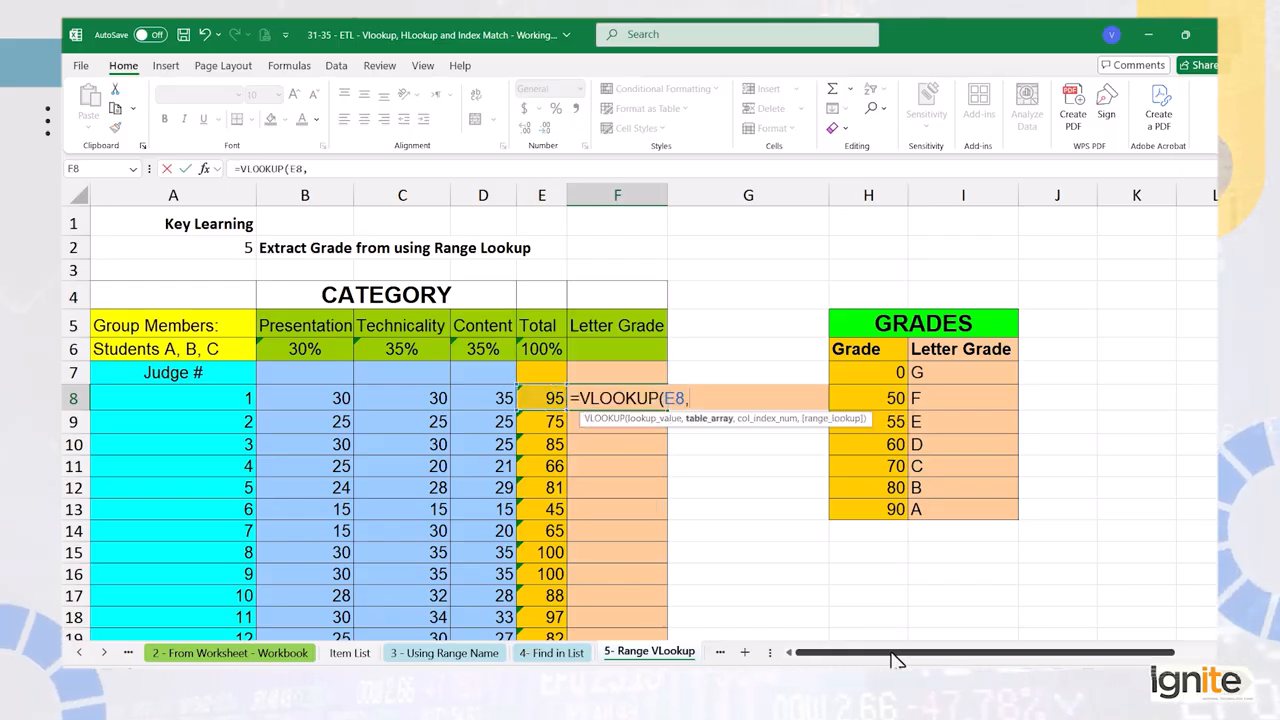
type("gra")
key("Tab")
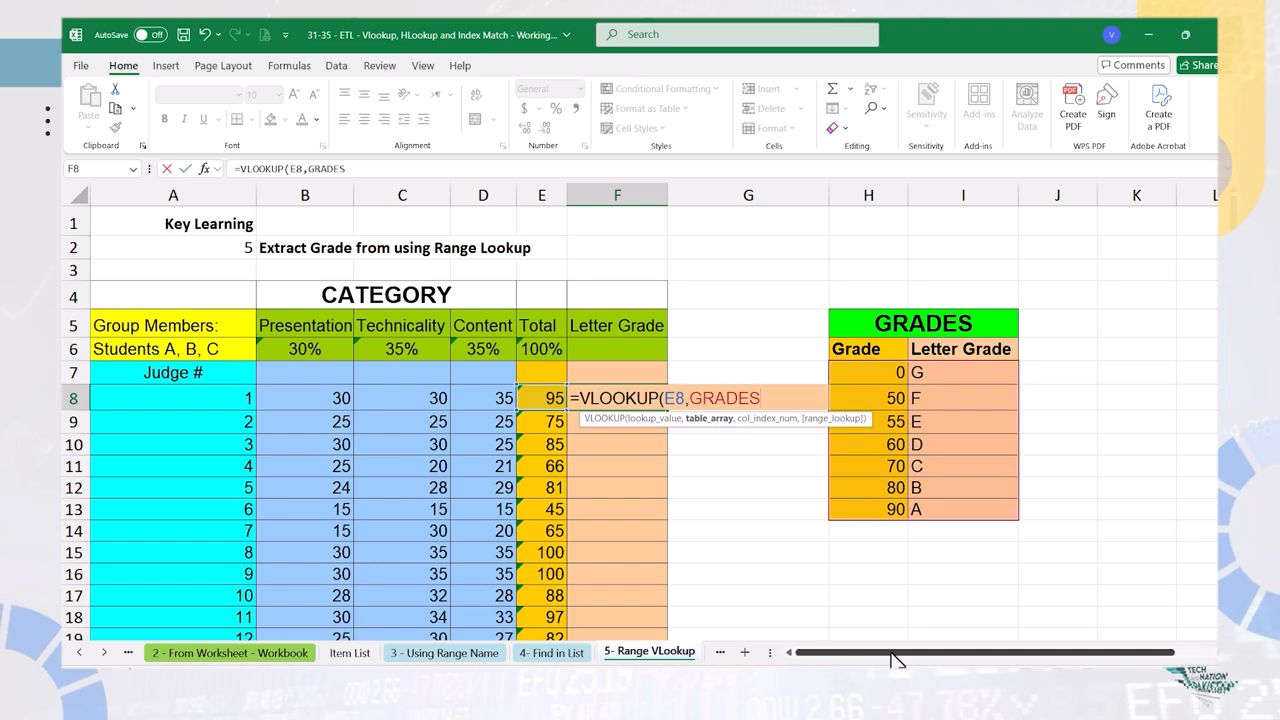
type(",")
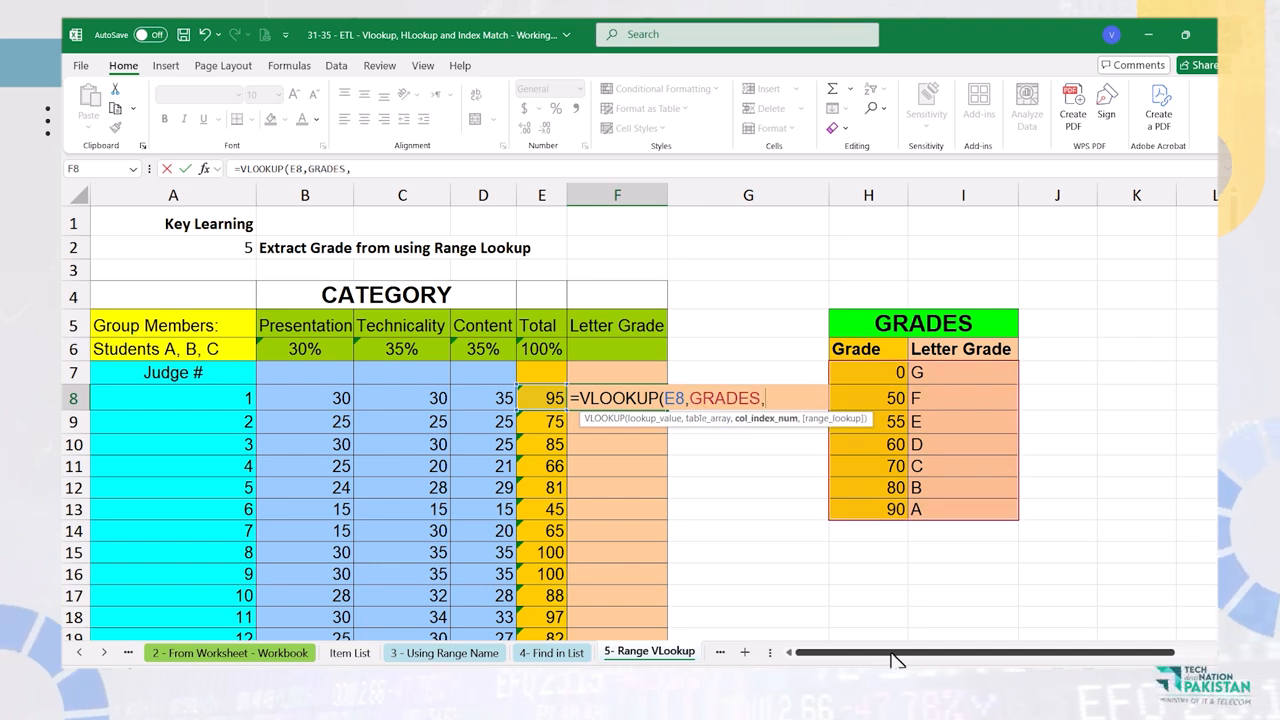
type("2,")
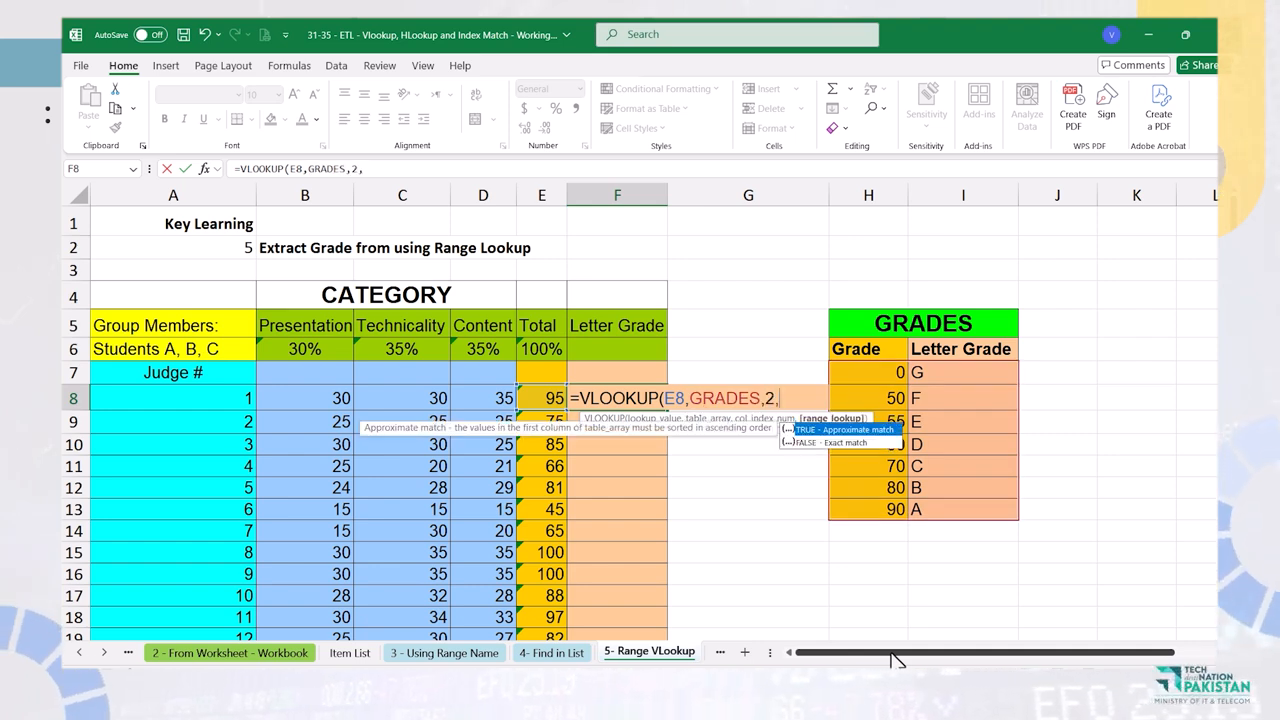
type("0")
key("ctrl+Return")
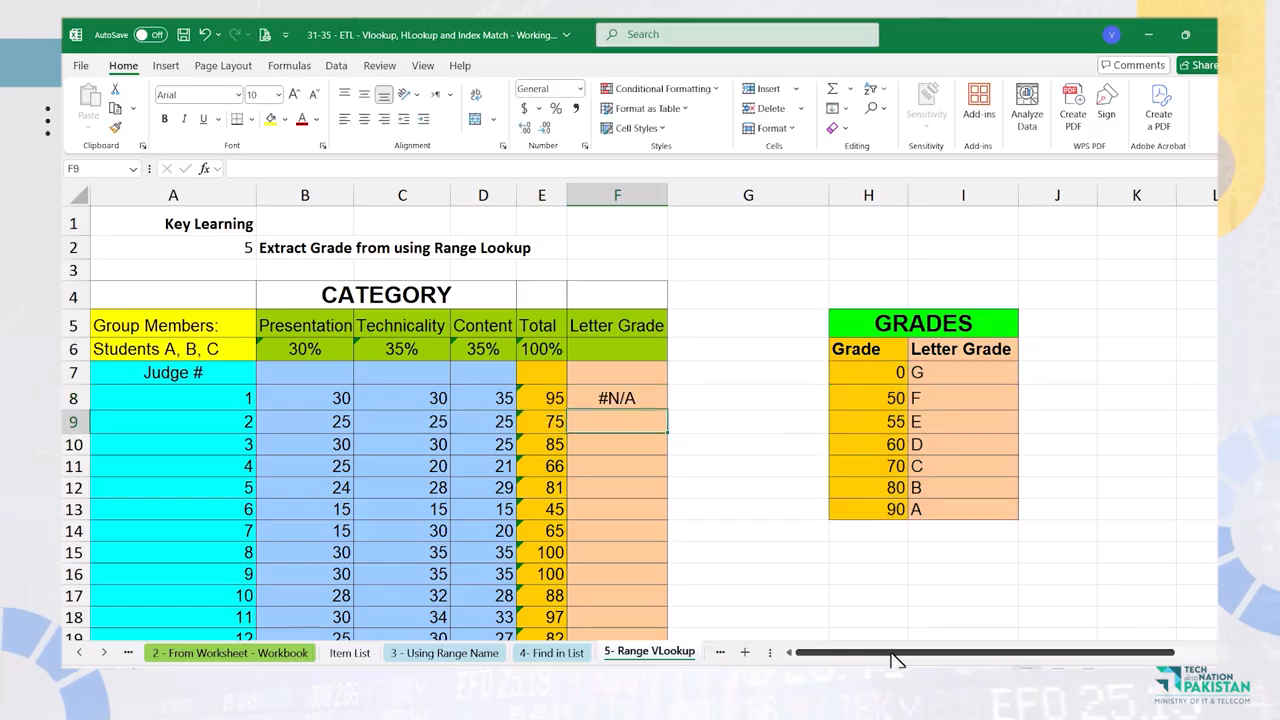
- Fill the exact-match VLOOKUP formula from F8 down the Letter Grade column and review the filled rows
double_click(669, 410)
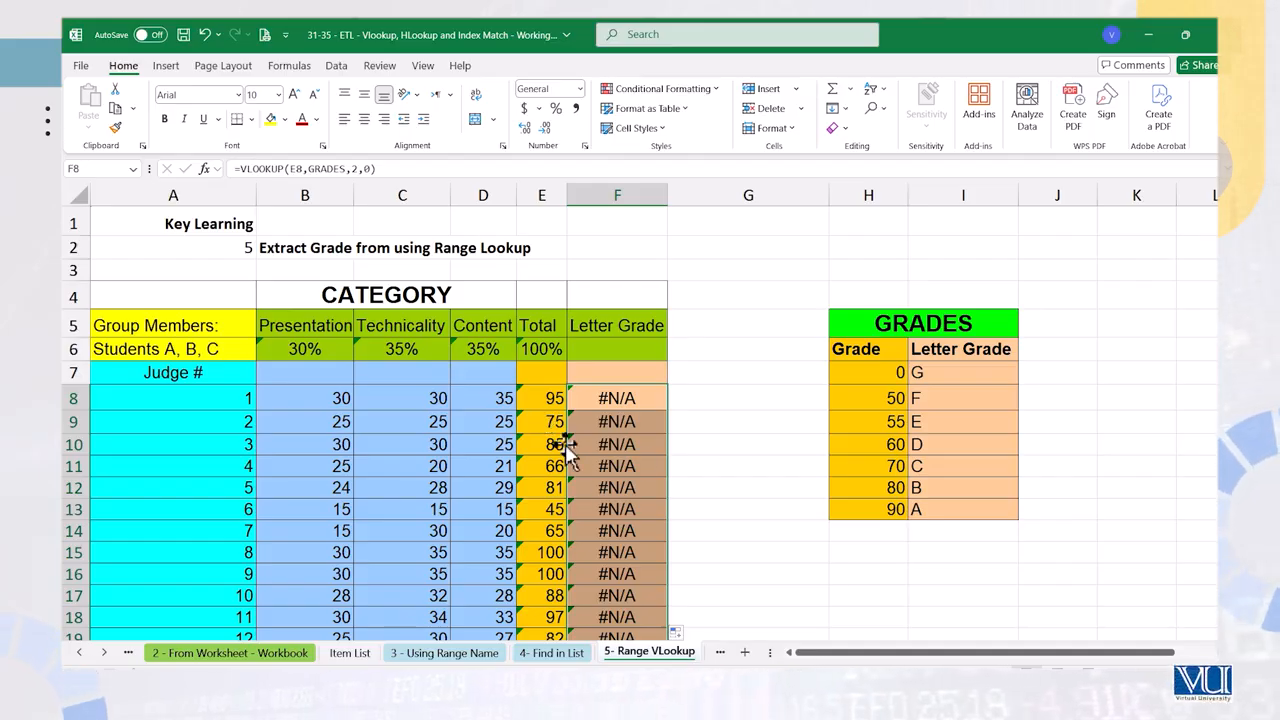
scroll(577, 527, "down", 1)
scroll(577, 525, "down", 2)
scroll(577, 523, "up", 3)
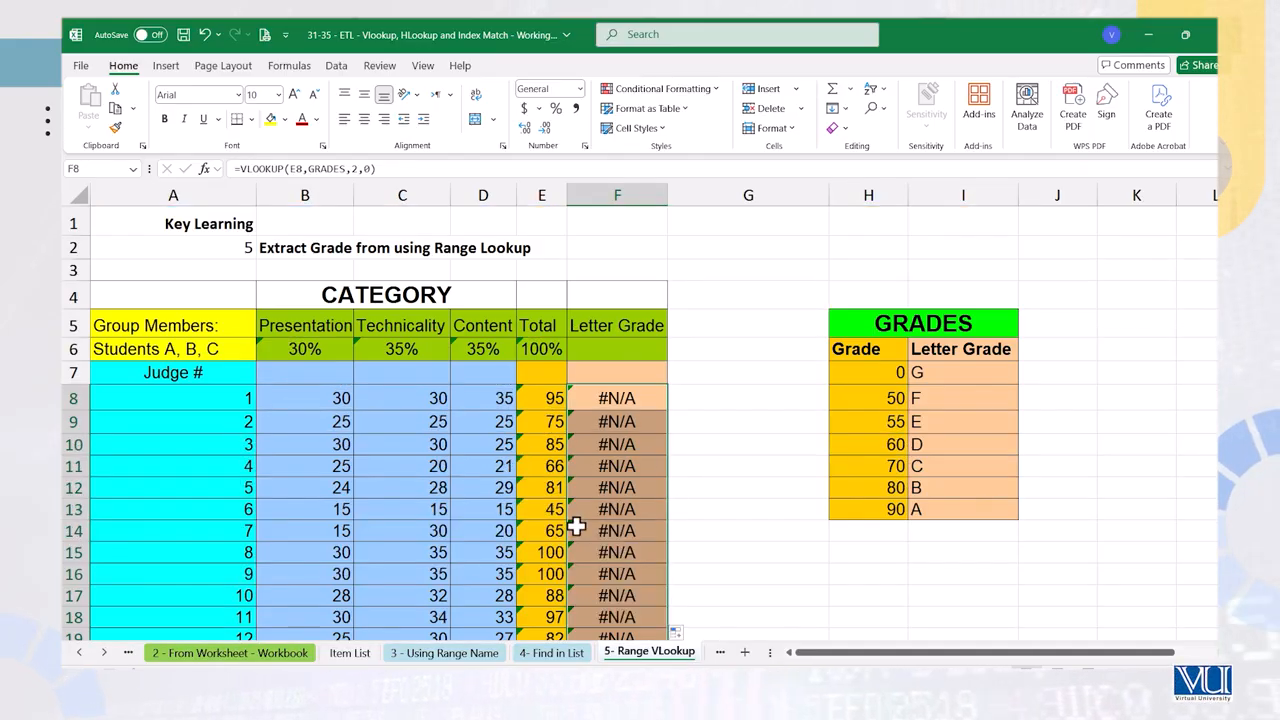
- Change the range lookup argument of the VLOOKUP in F8 to 1 and fill the formula down the Letter Grade column
left_click(639, 397)
double_click(639, 397)
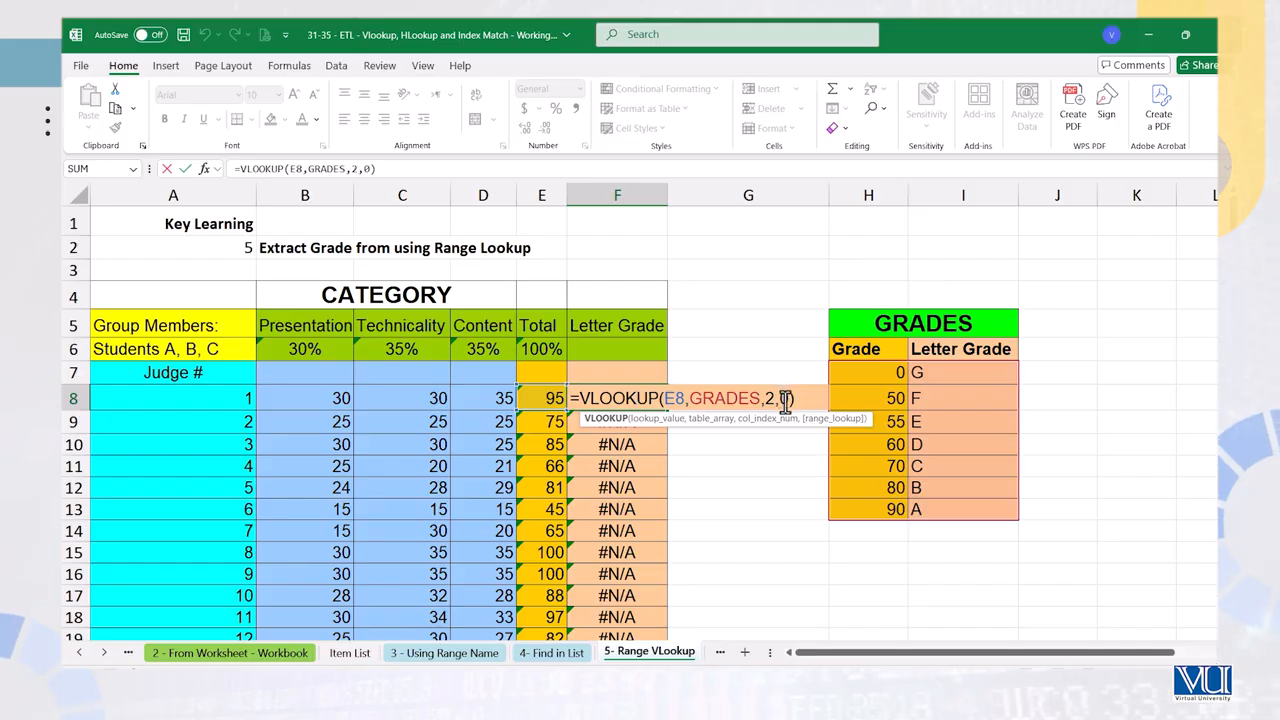
key("BackSpace")
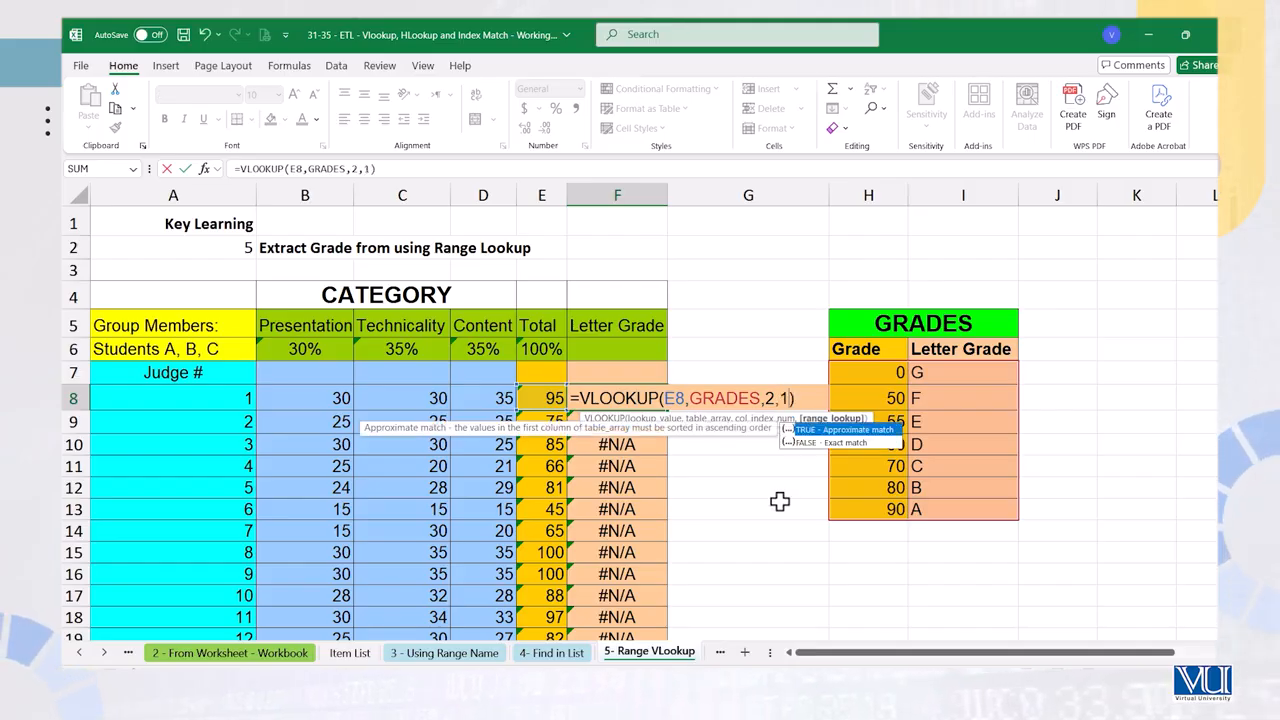
key("ctrl+Return")
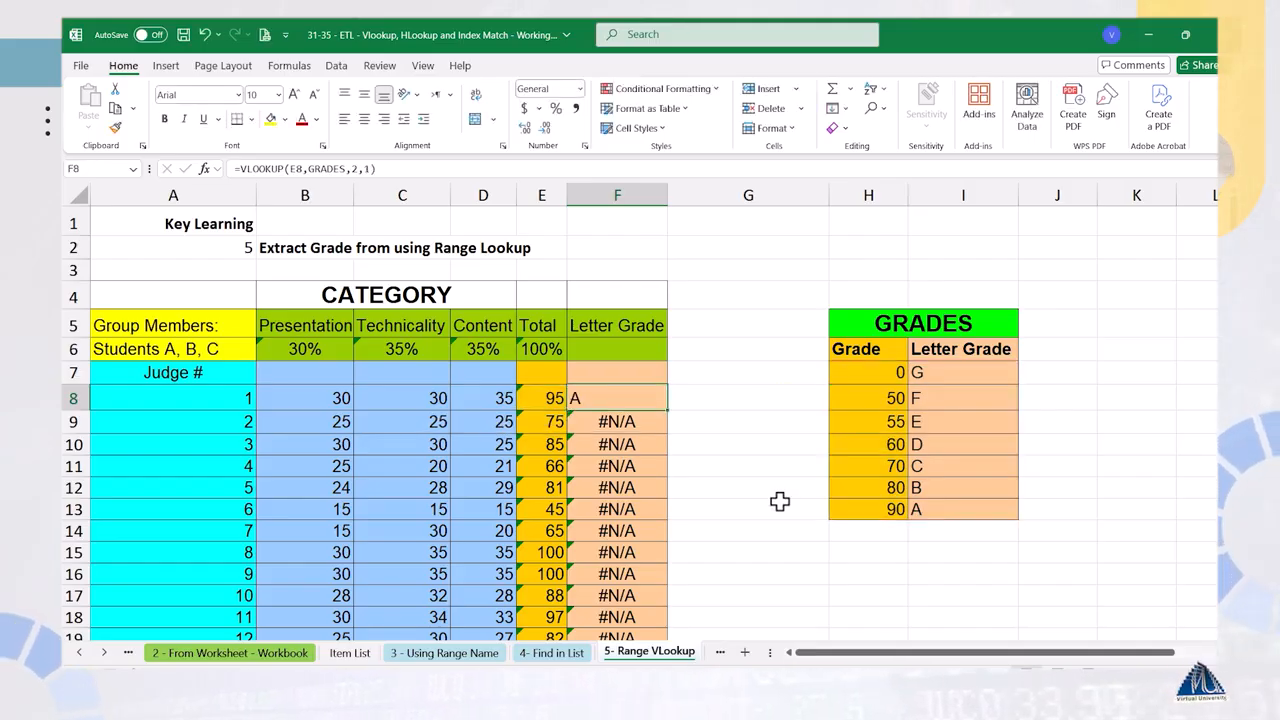
double_click(670, 411)
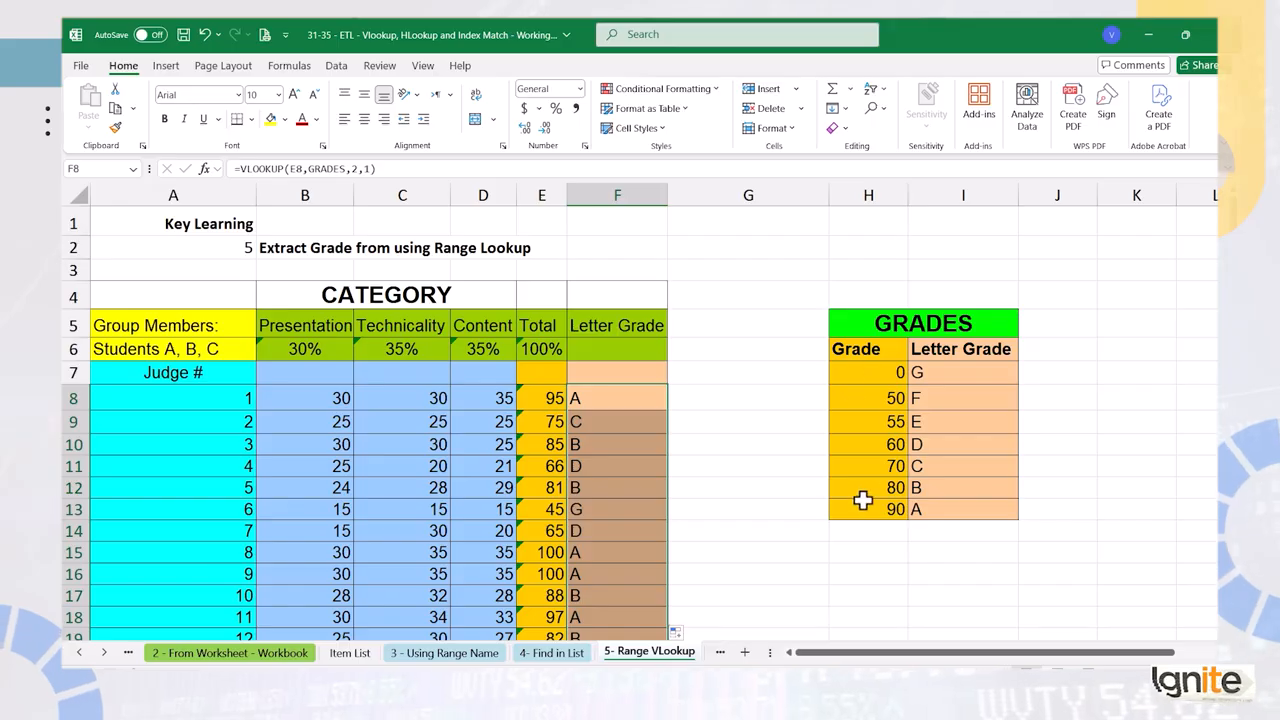
- Examine the sort order of grade thresholds H7:H13 and compare the total in E11 with the threshold and letter in row 10
left_click_drag(866, 372, 865, 507)
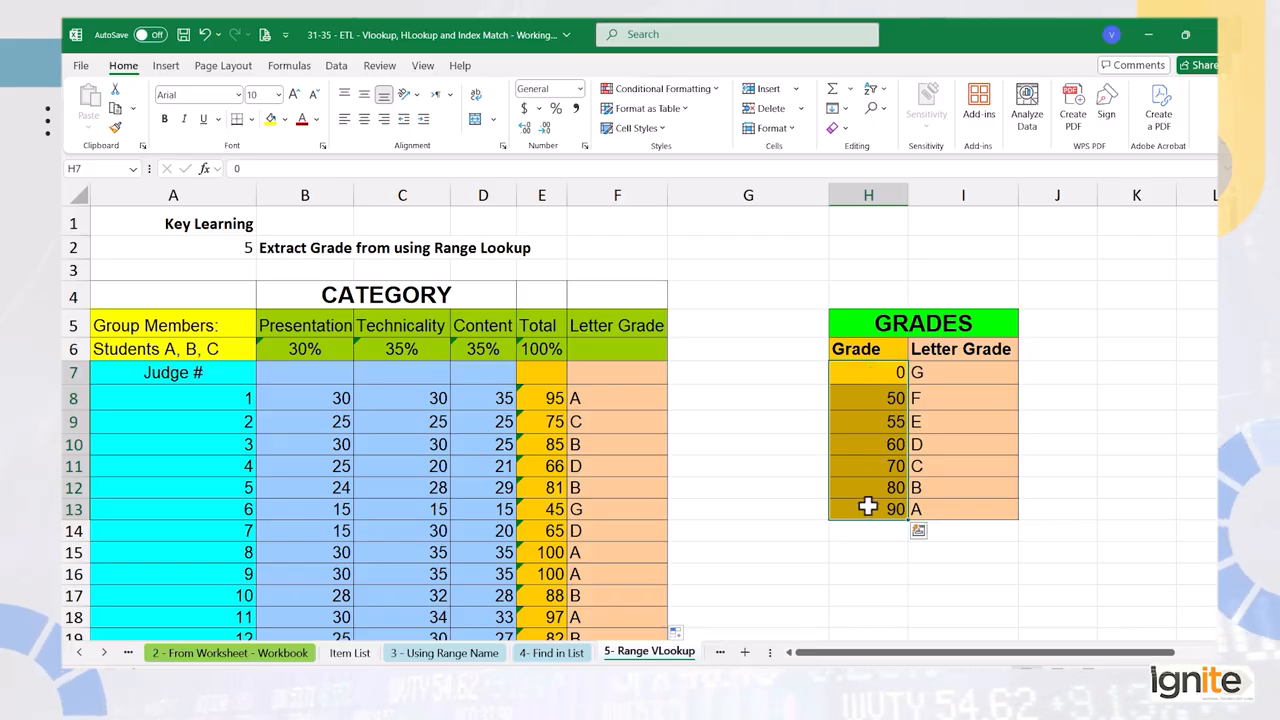
left_click(867, 553)
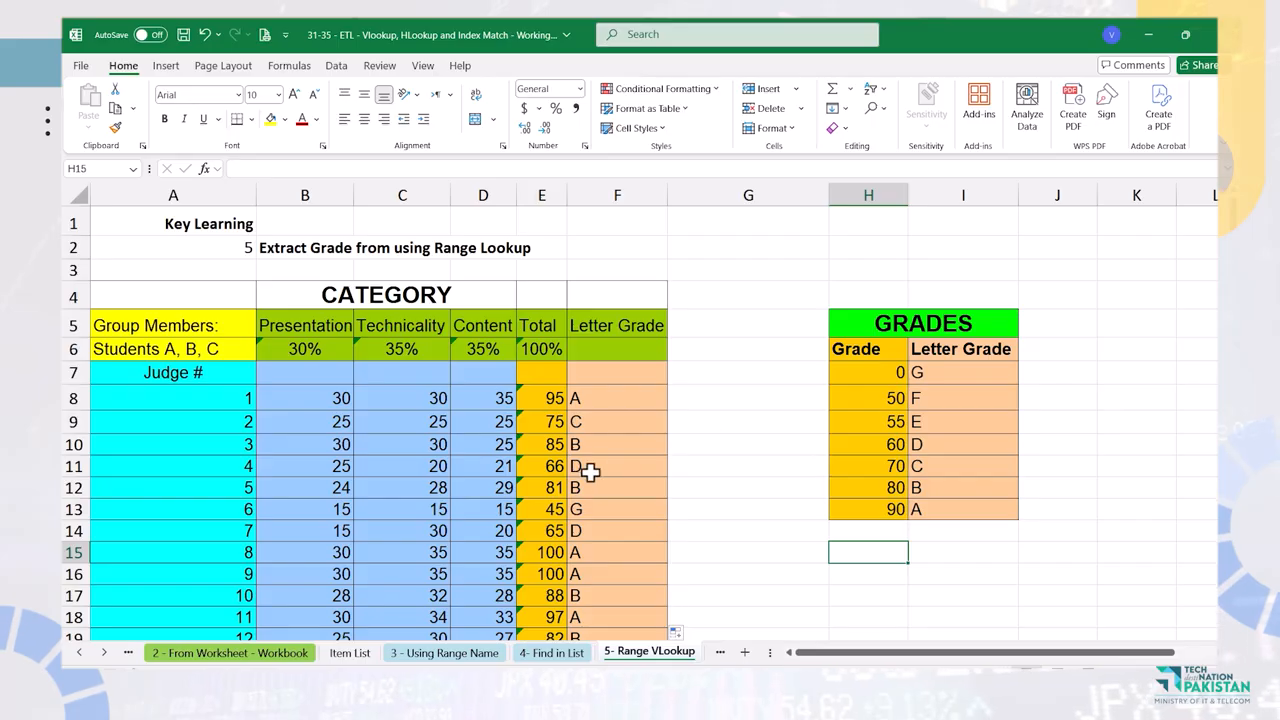
left_click(558, 465)
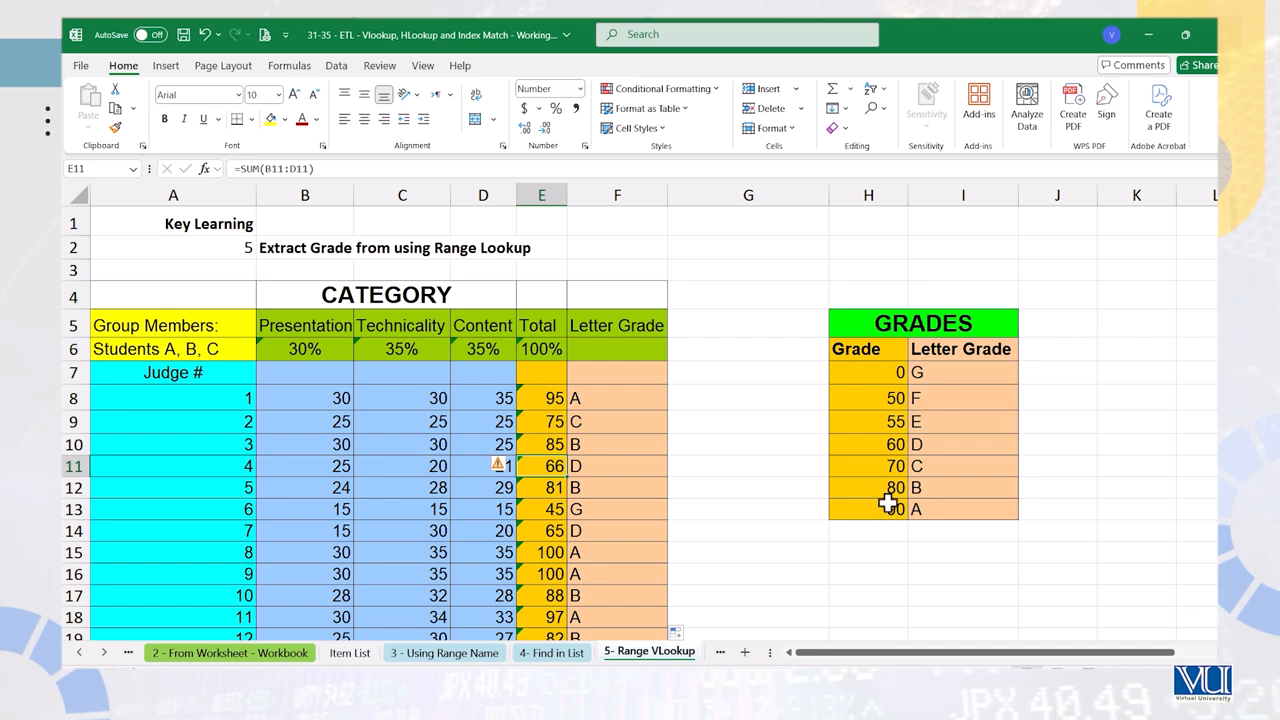
left_click(884, 445)
left_click(930, 443)
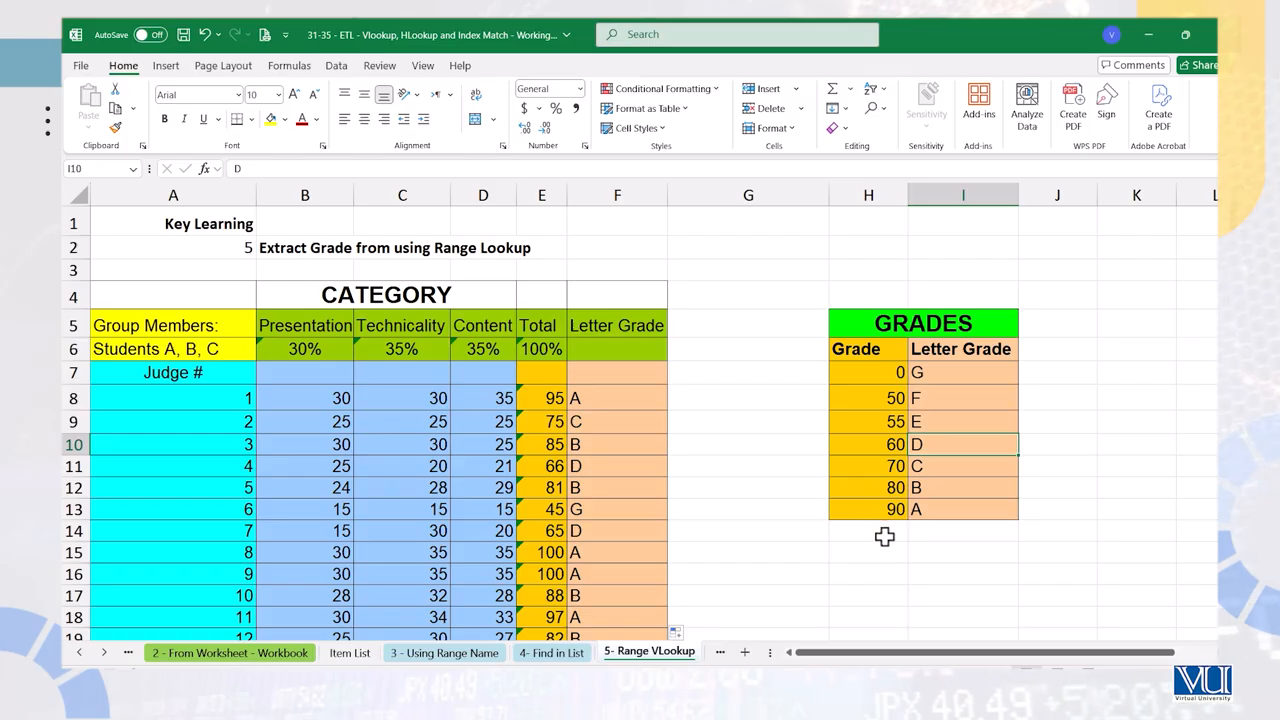
- Set H9 to 80 and H12 to 55 to test an unsorted grade table, and undo both threshold changes
left_click(885, 488)
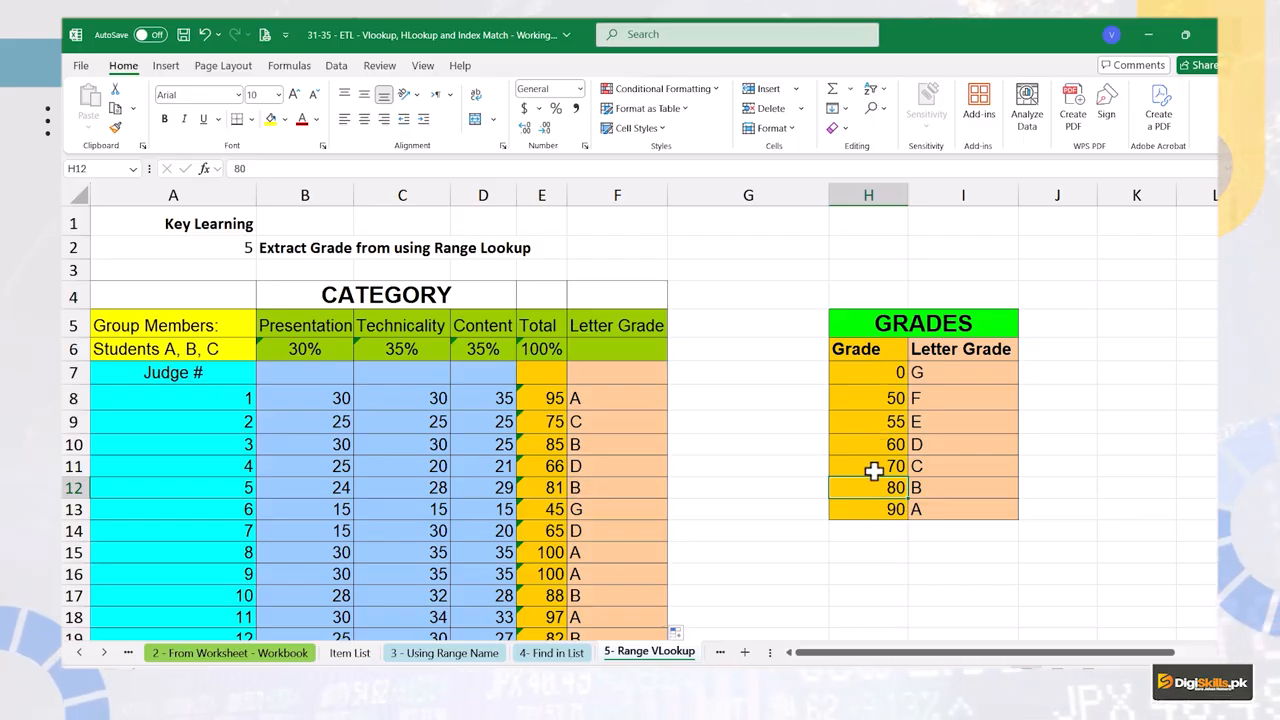
left_click(870, 422)
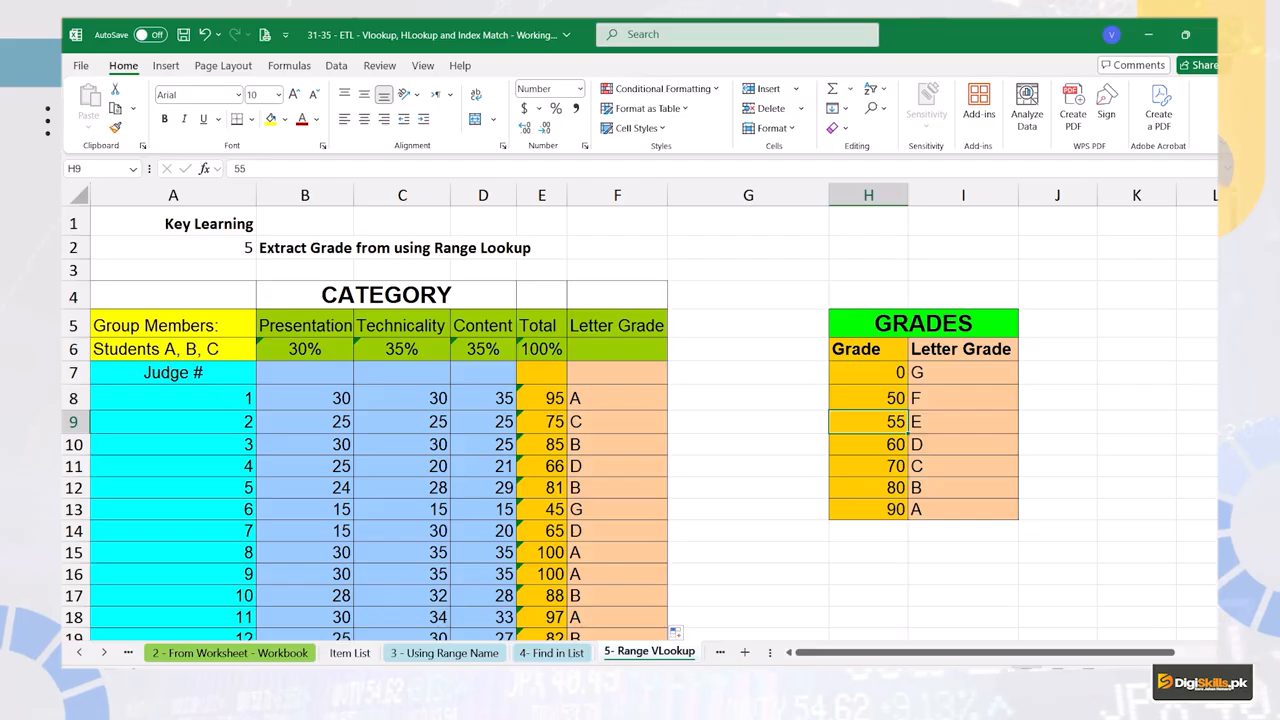
type("80")
key("Return")
key("Return")
key("Return")
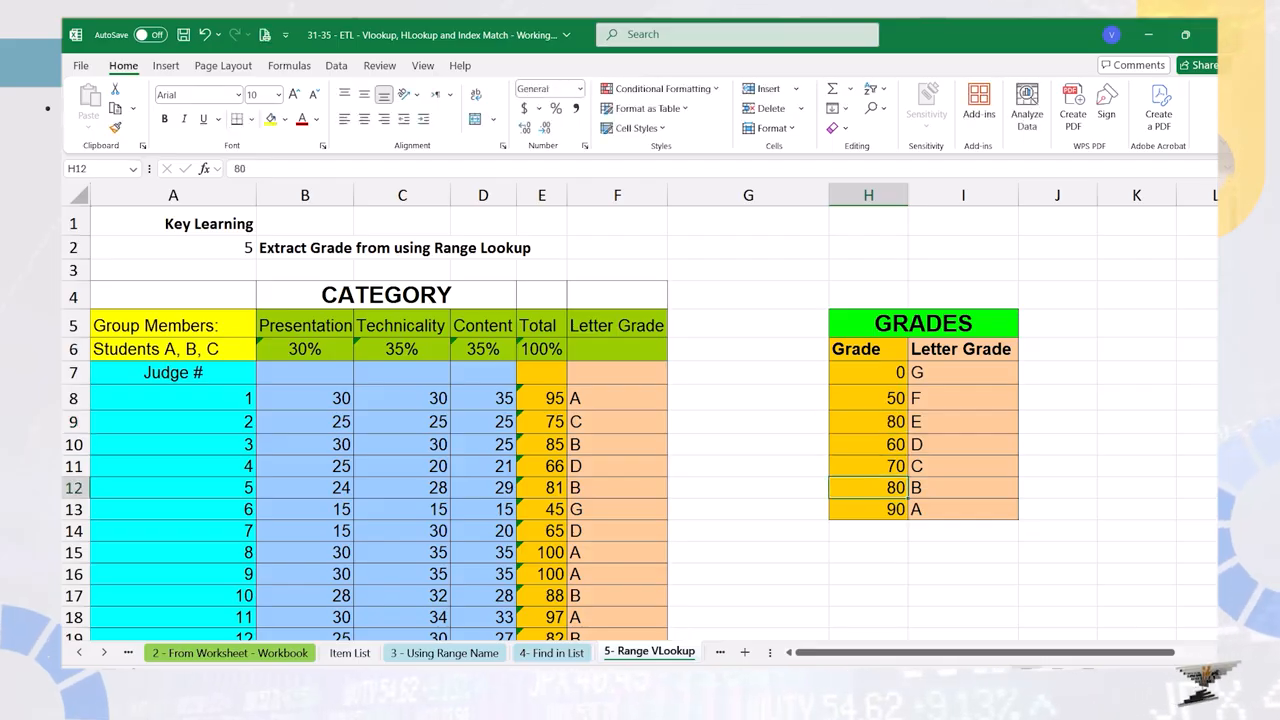
type("55")
key("Return")
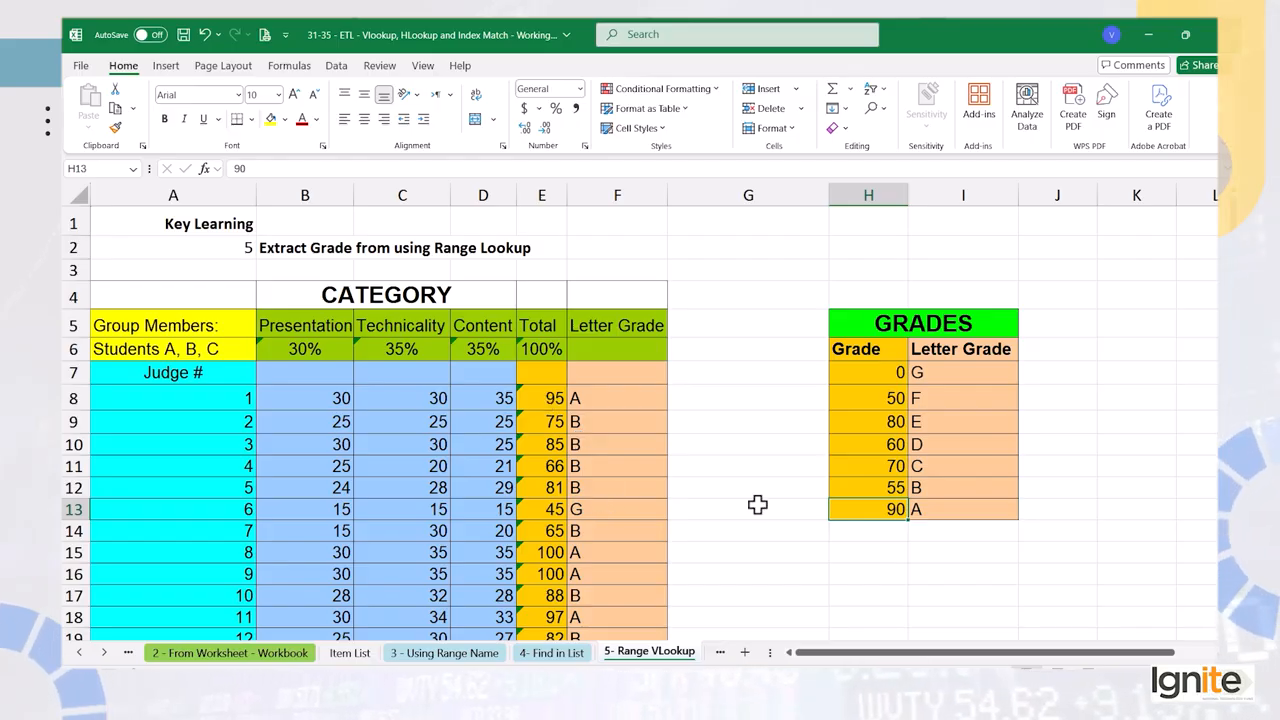
key("ctrl+z")
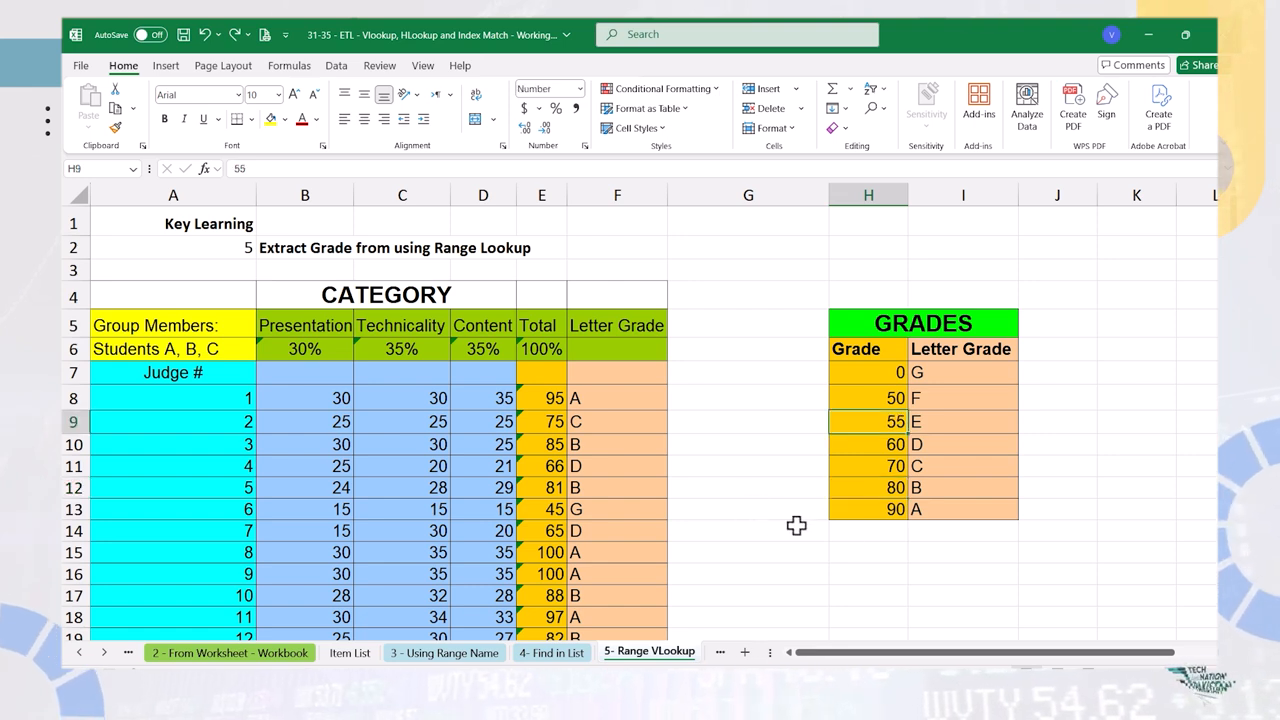
left_click(858, 552)
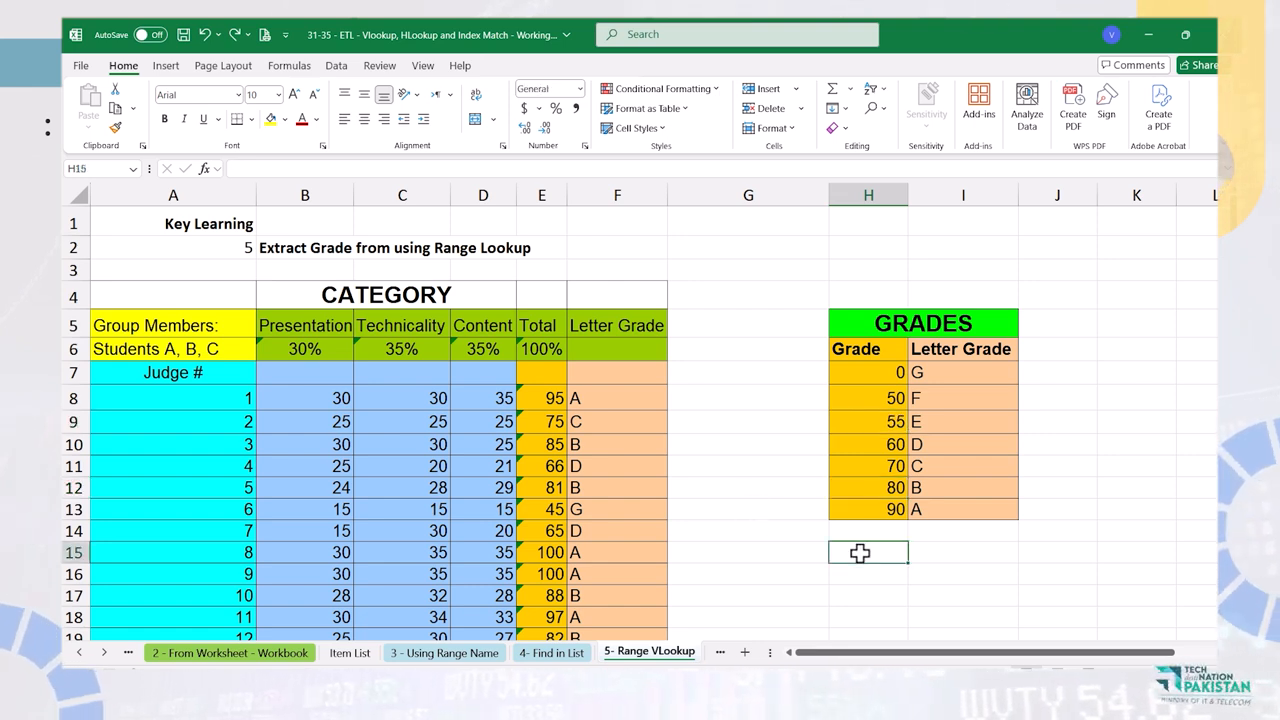